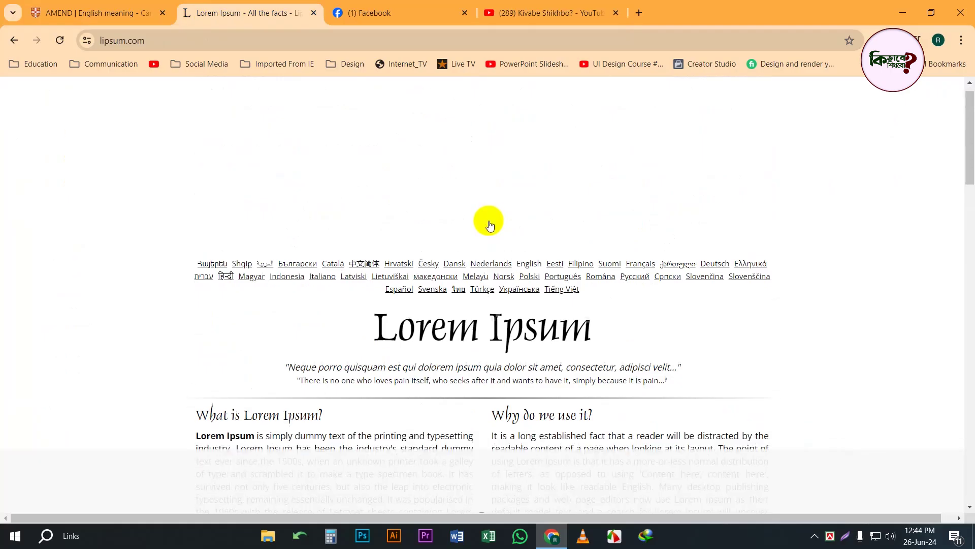
Scroll down the lipsum.com Lorem Ipsum page to view its explanatory sections.
{"action": "scroll", "coordinate": [487, 222], "scroll_direction": "down", "scroll_amount": 5}
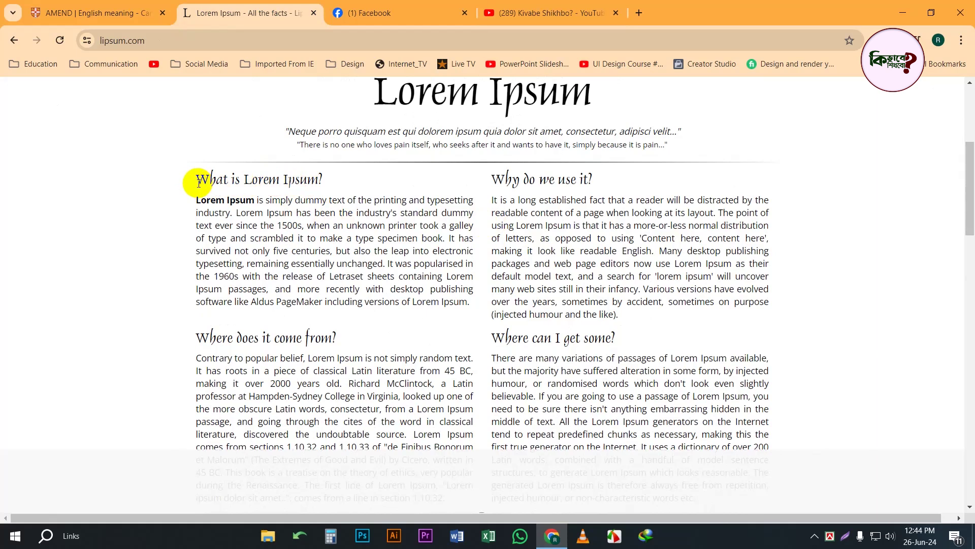
Copy the article text from the first heading through the 'H. Rackham' line and switch to Word.
{"action": "left_click", "coordinate": [199, 182]}
{"action": "scroll", "coordinate": [235, 200], "scroll_direction": "down", "scroll_amount": 3}
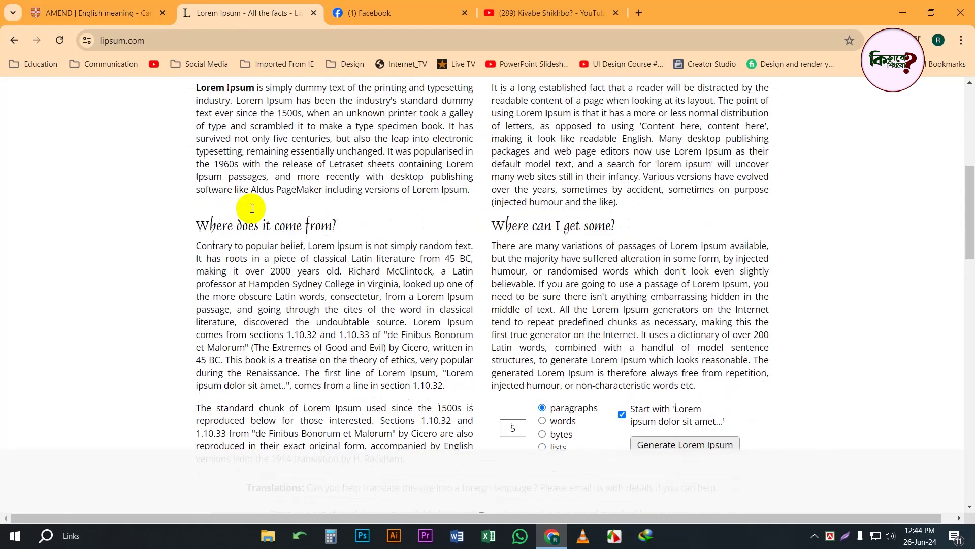
{"action": "left_click", "coordinate": [399, 443], "text": "shift"}
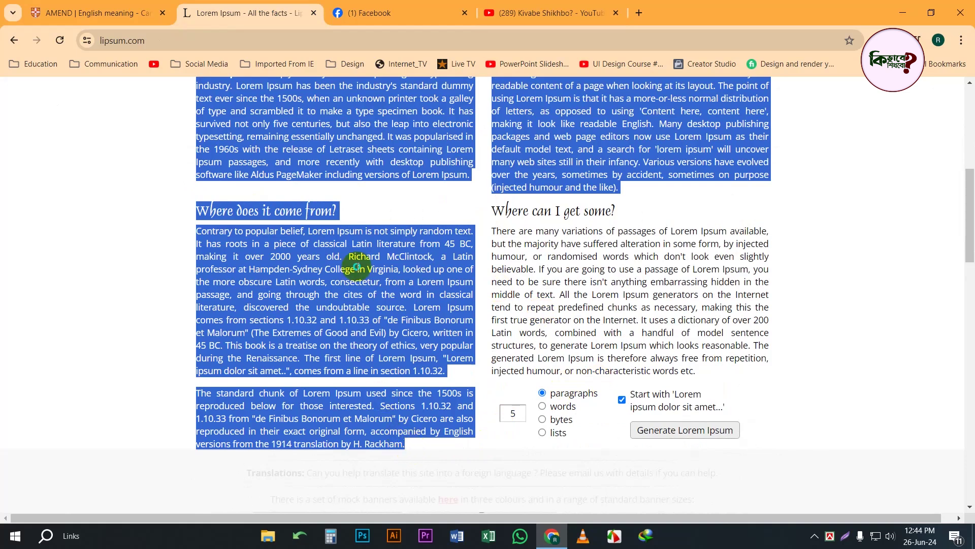
{"action": "right_click", "coordinate": [356, 264]}
{"action": "left_click", "coordinate": [420, 287]}
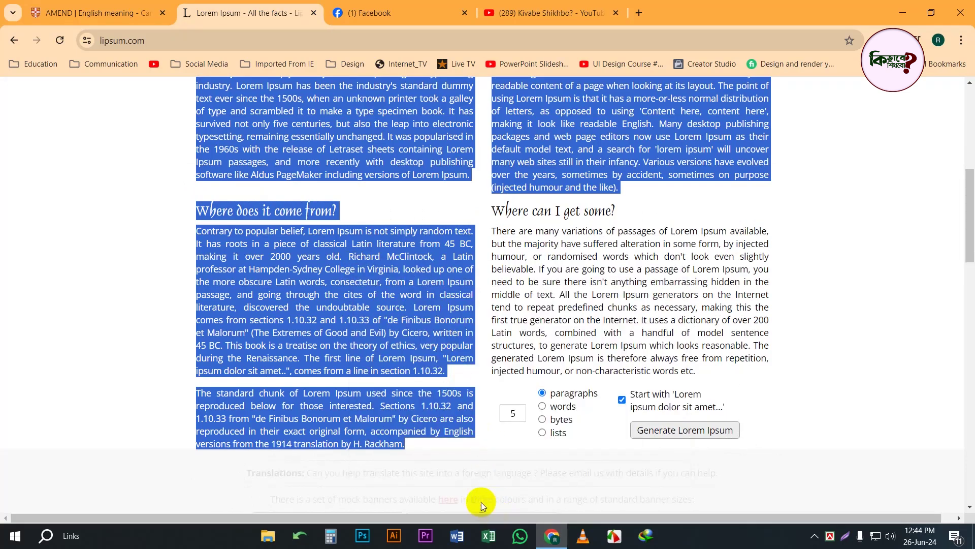
{"action": "left_click", "coordinate": [463, 536]}
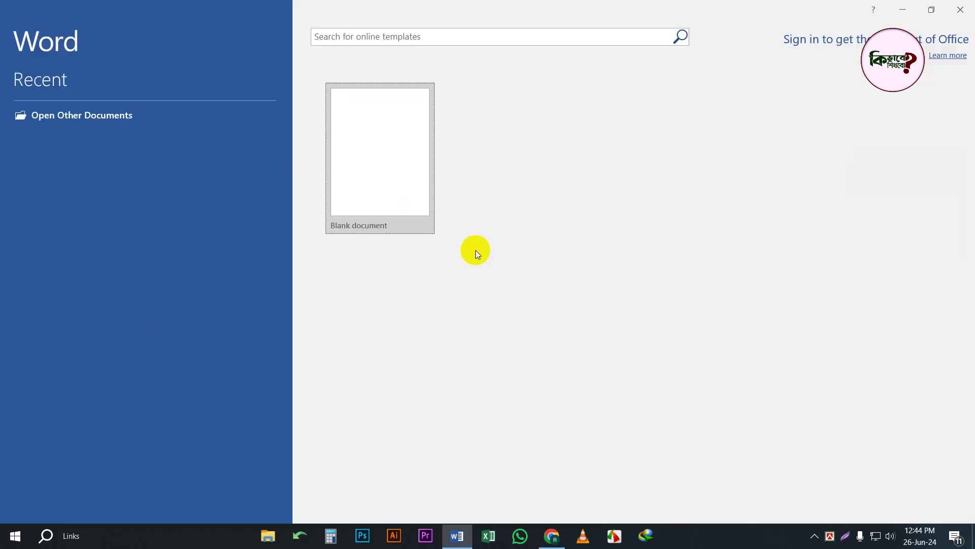
Paste the copied Lorem Ipsum text into a new blank document and snap Word to the left half.
{"action": "key", "text": "Escape"}
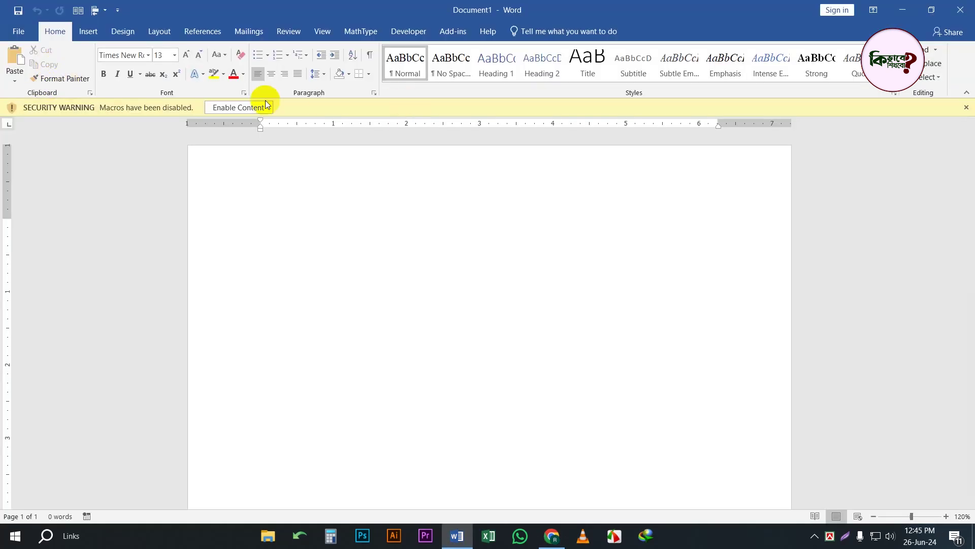
{"action": "left_click", "coordinate": [261, 108]}
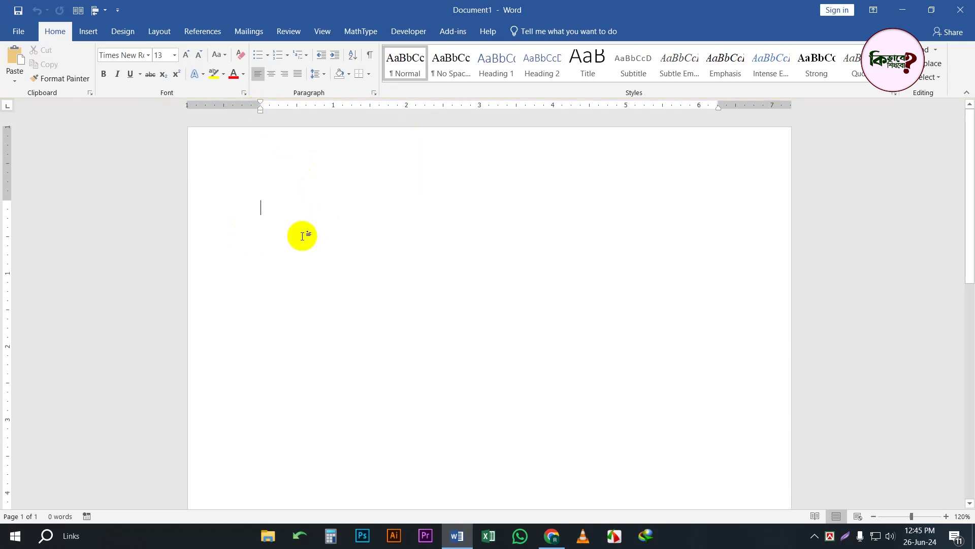
{"action": "key", "text": "ctrl+v"}
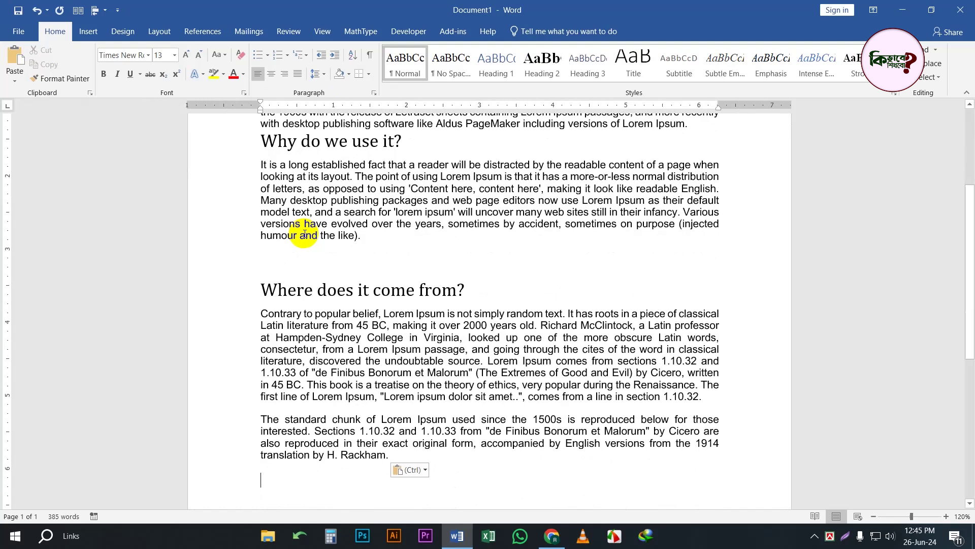
{"action": "key", "text": "super+Left"}
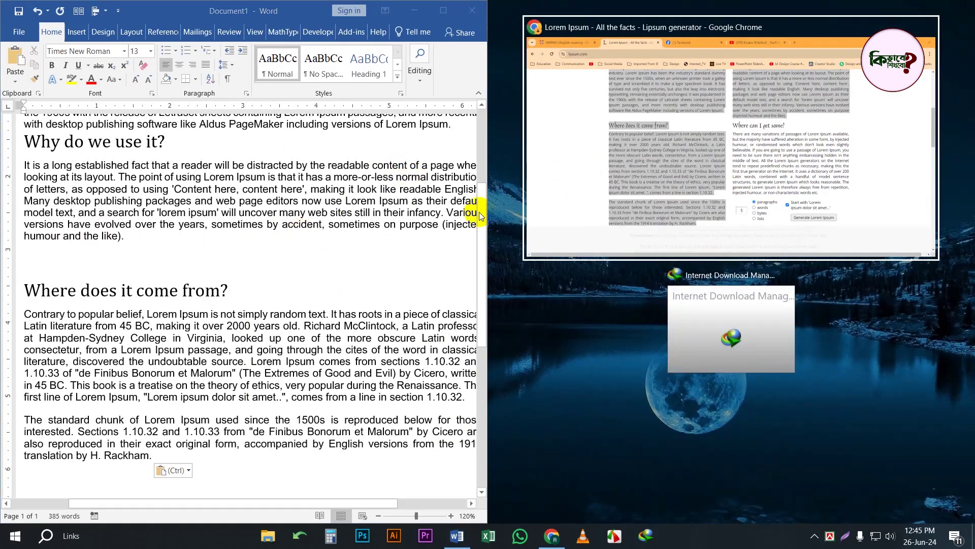
Place Chrome beside Word, scroll to compare the pasted text, then maximize Word to full screen.
{"action": "left_click", "coordinate": [641, 145]}
{"action": "left_click", "coordinate": [597, 261]}
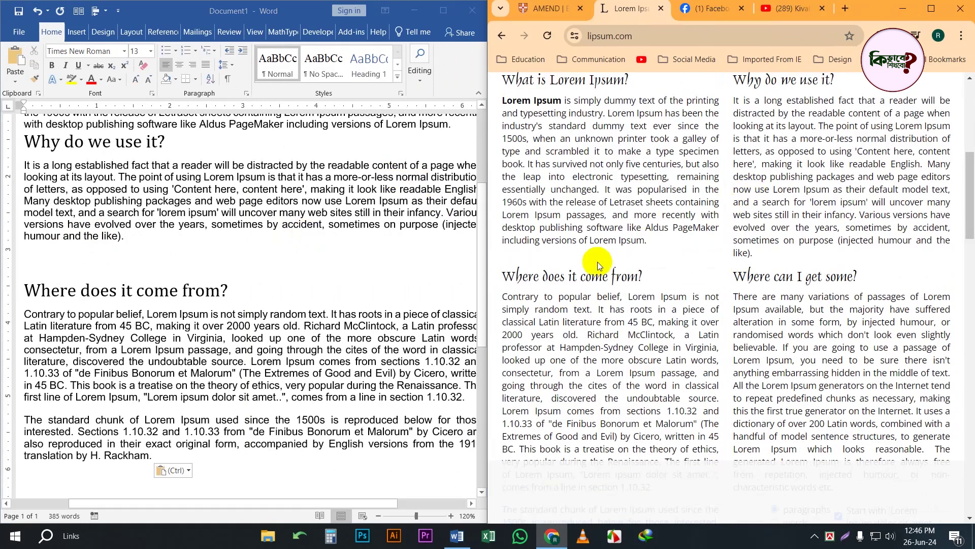
{"action": "scroll", "coordinate": [689, 239], "scroll_direction": "up", "scroll_amount": 5}
{"action": "scroll", "coordinate": [869, 230], "scroll_direction": "up", "scroll_amount": 2}
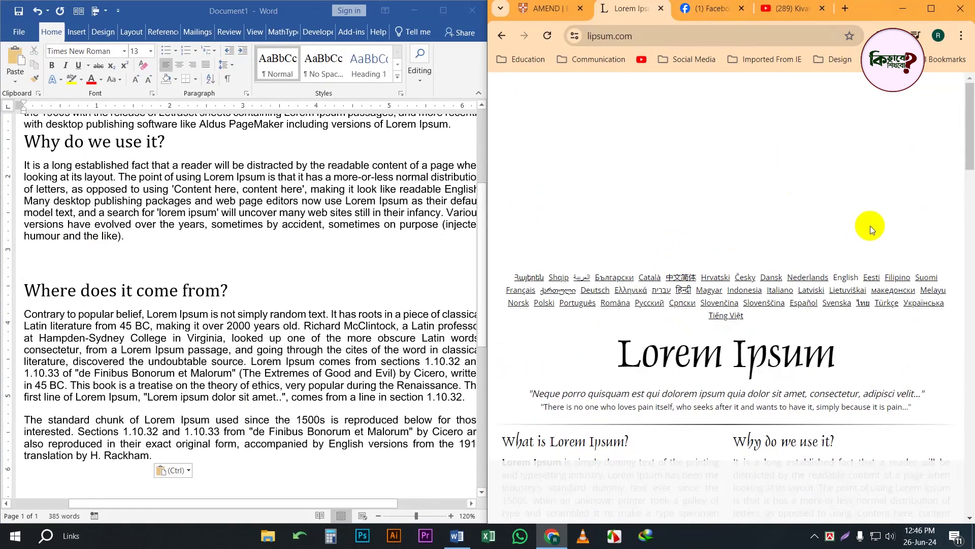
{"action": "scroll", "coordinate": [777, 257], "scroll_direction": "down", "scroll_amount": 6}
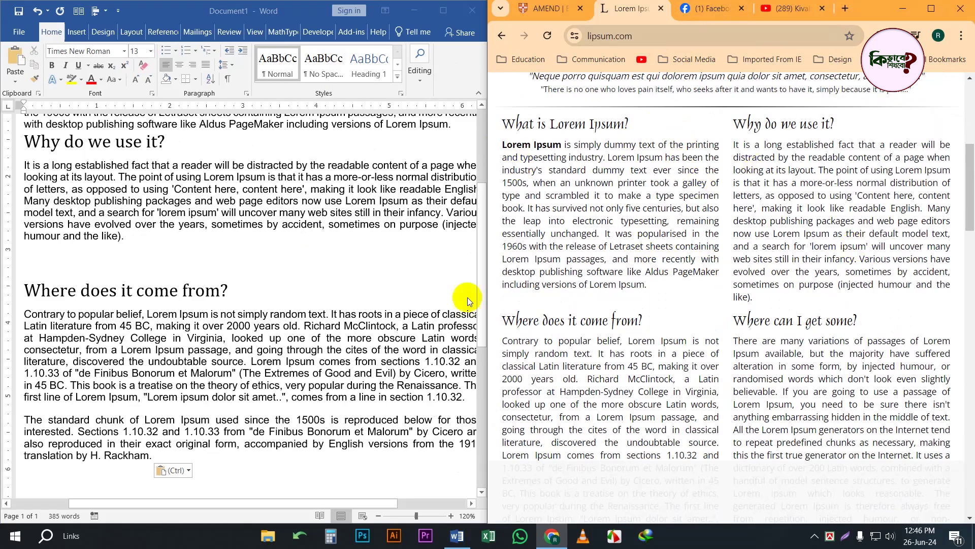
{"action": "scroll", "coordinate": [243, 315], "scroll_direction": "up", "scroll_amount": 3}
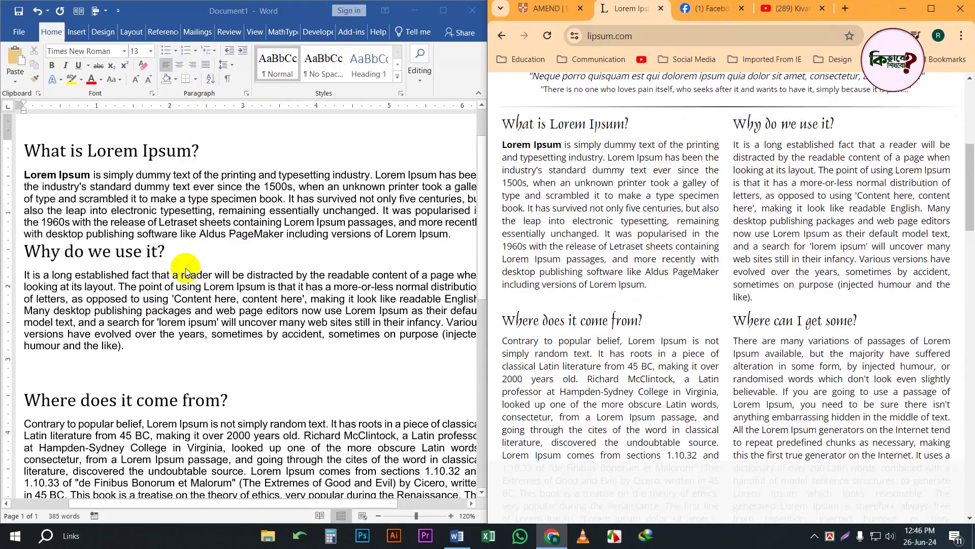
{"action": "scroll", "coordinate": [230, 267], "scroll_direction": "up", "scroll_amount": 2}
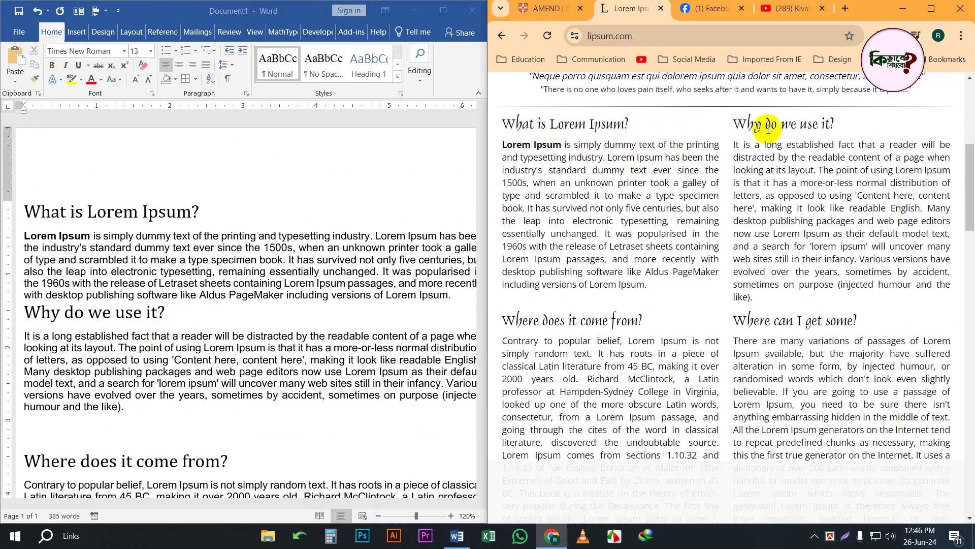
{"action": "left_click", "coordinate": [232, 283]}
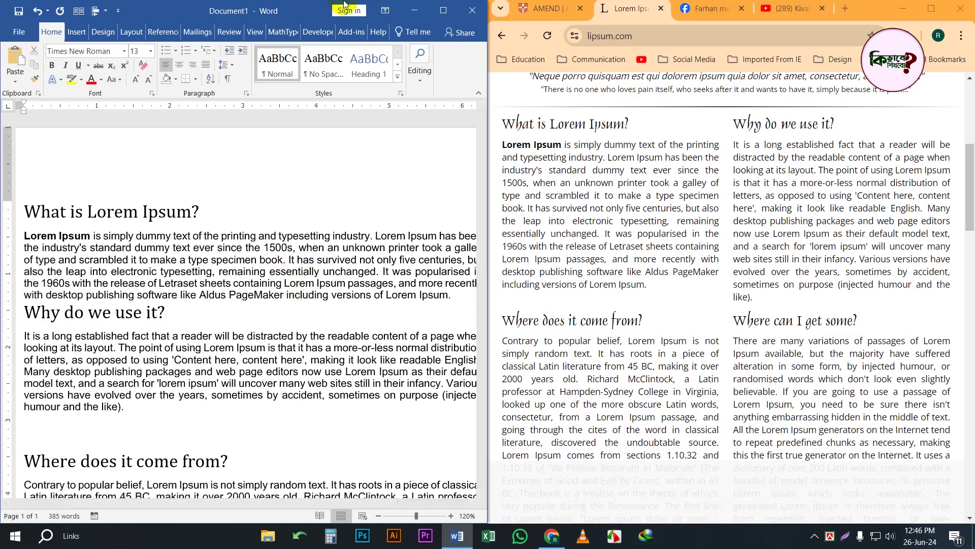
{"action": "left_click", "coordinate": [443, 10]}
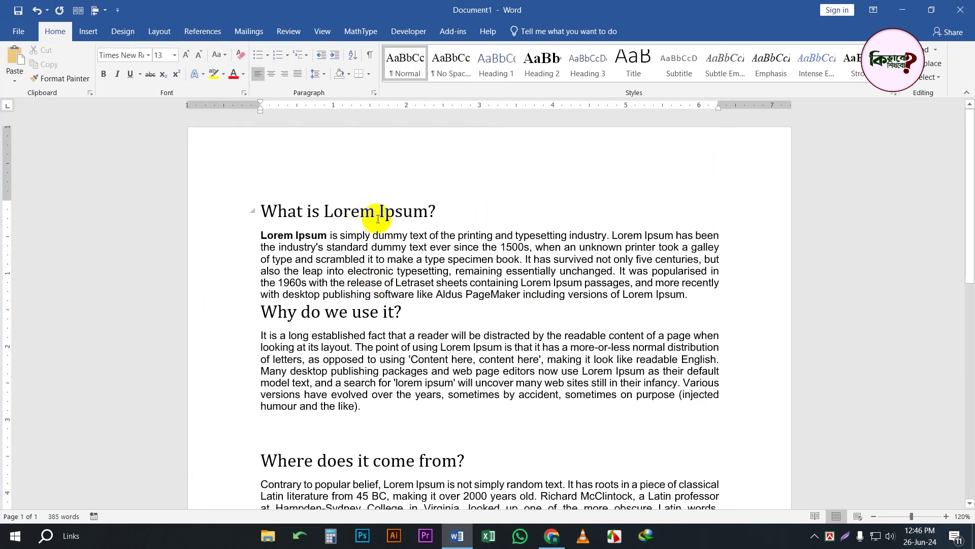
Draw a large oval circle, set it to Behind Text, and drag it to the page's left edge.
{"action": "left_click", "coordinate": [87, 31]}
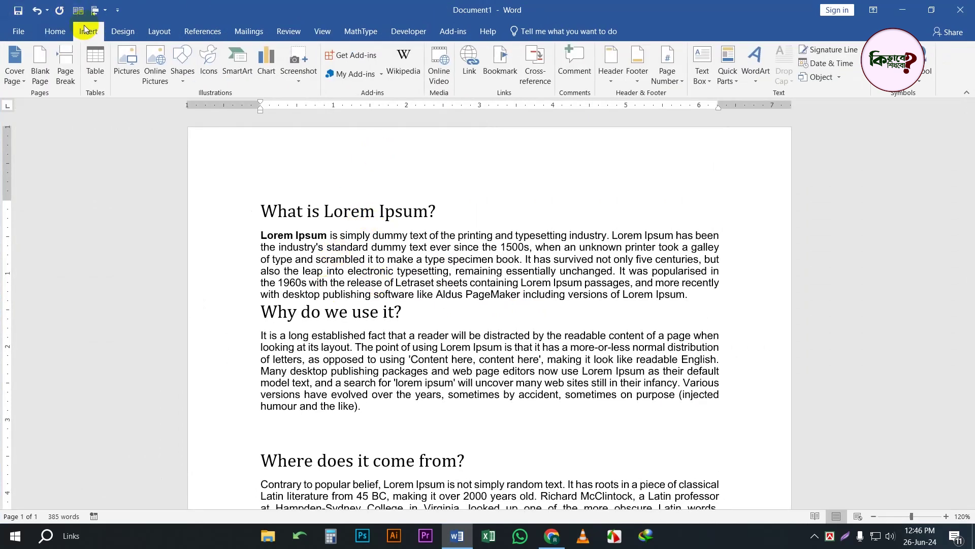
{"action": "left_click", "coordinate": [182, 58]}
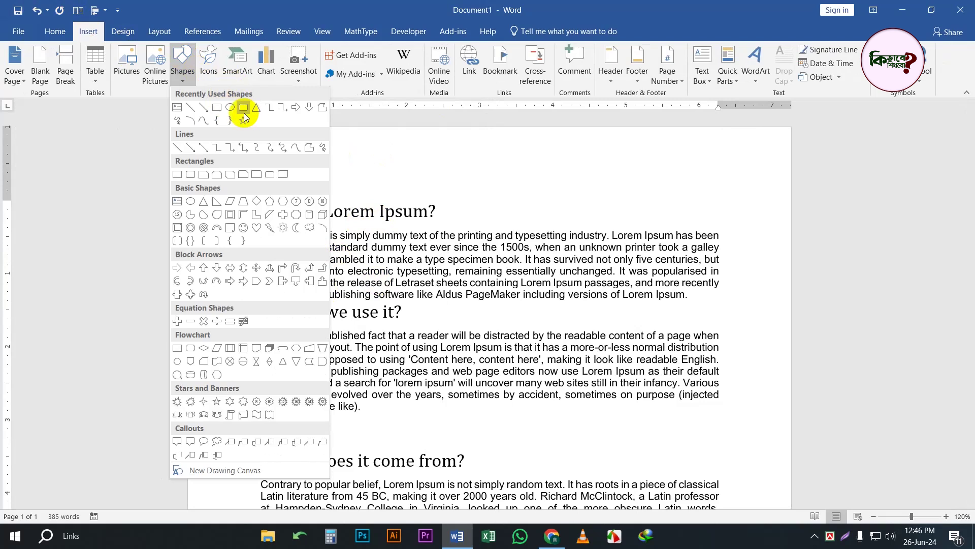
{"action": "left_click", "coordinate": [244, 106]}
{"action": "left_click_drag", "start_coordinate": [491, 224], "coordinate": [706, 440]}
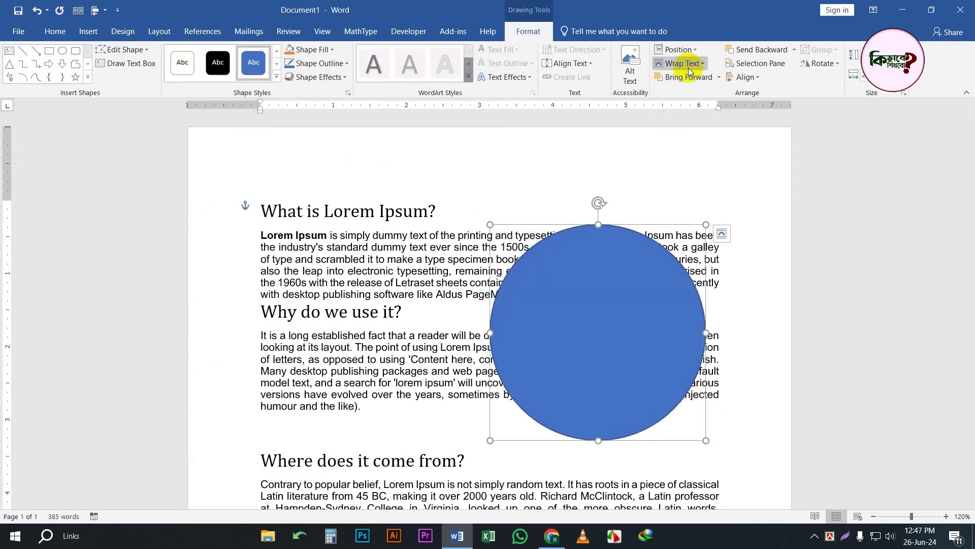
{"action": "left_click", "coordinate": [682, 63]}
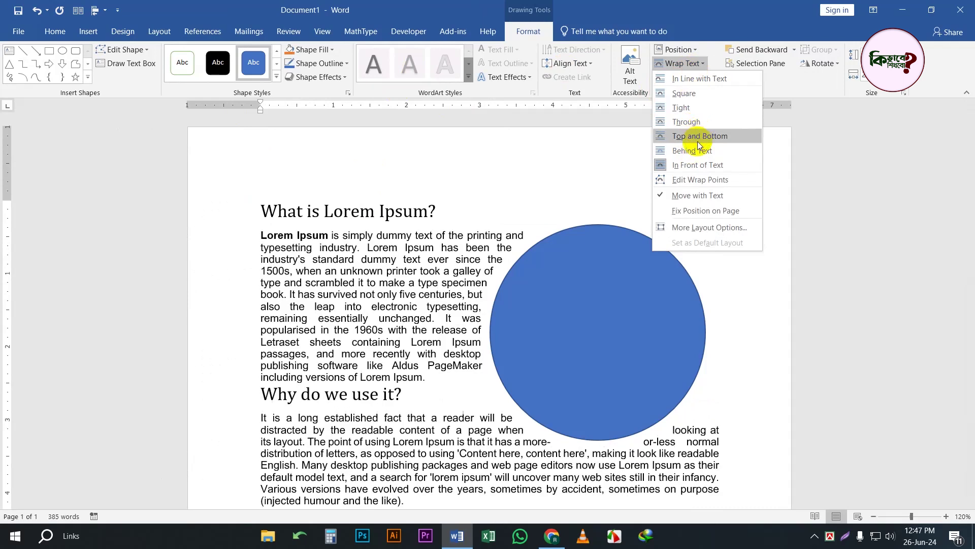
{"action": "left_click", "coordinate": [691, 151]}
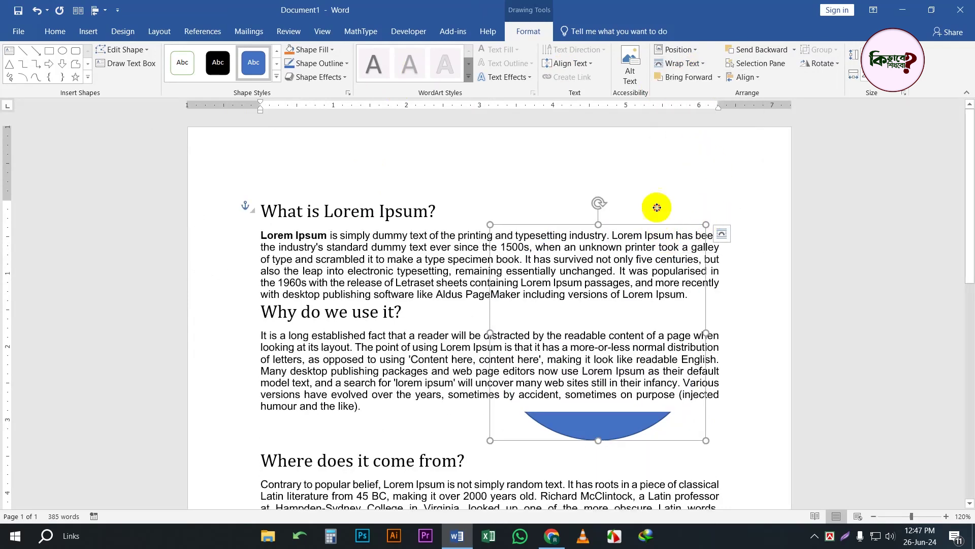
{"action": "left_click_drag", "start_coordinate": [653, 223], "coordinate": [316, 246]}
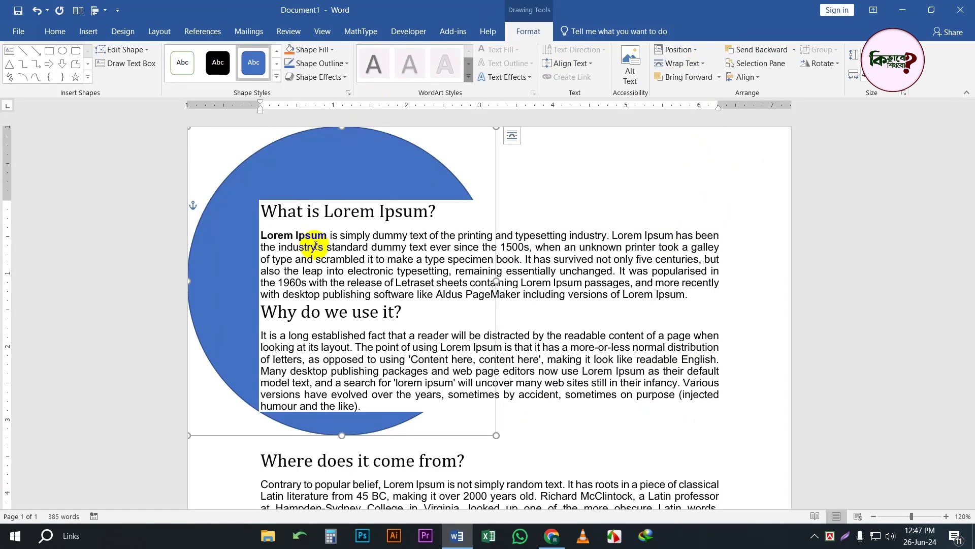
{"action": "mouse_move", "coordinate": [316, 246]}
{"action": "left_mouse_down"}
{"action": "mouse_move", "coordinate": [554, 145]}
{"action": "mouse_move", "coordinate": [399, 178]}
{"action": "left_mouse_up"}
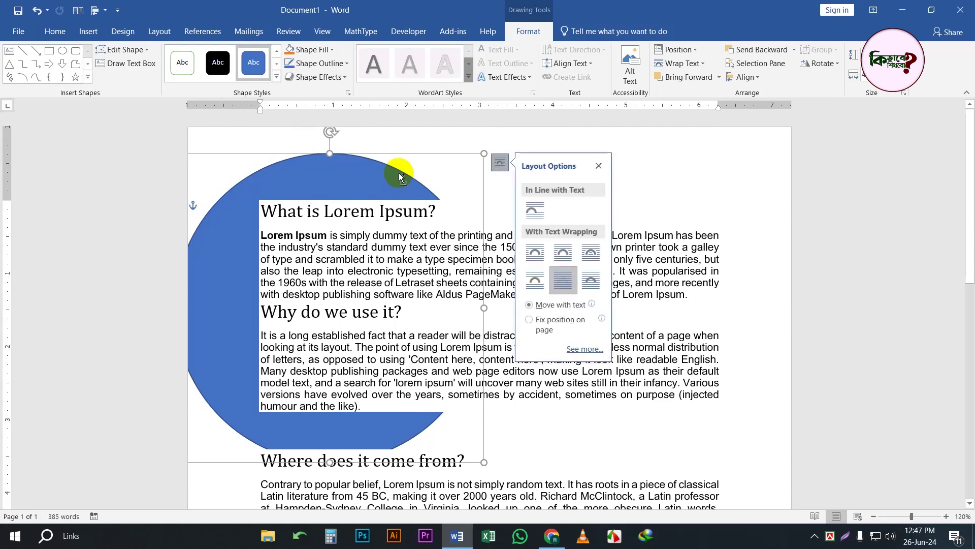
{"action": "left_click", "coordinate": [672, 188]}
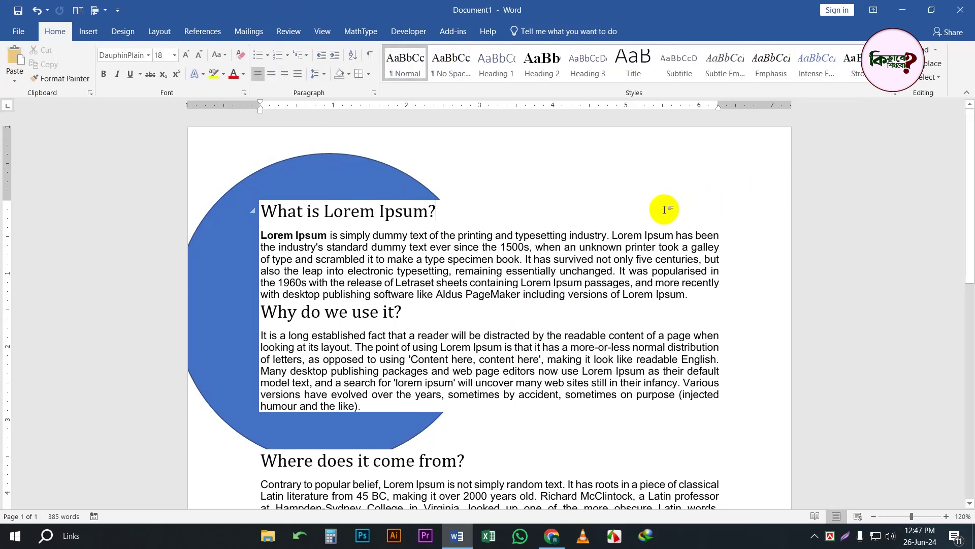
Create a new document with a line of filler text and draw an oval circle at its top-left.
{"action": "key", "text": "ctrl+n"}
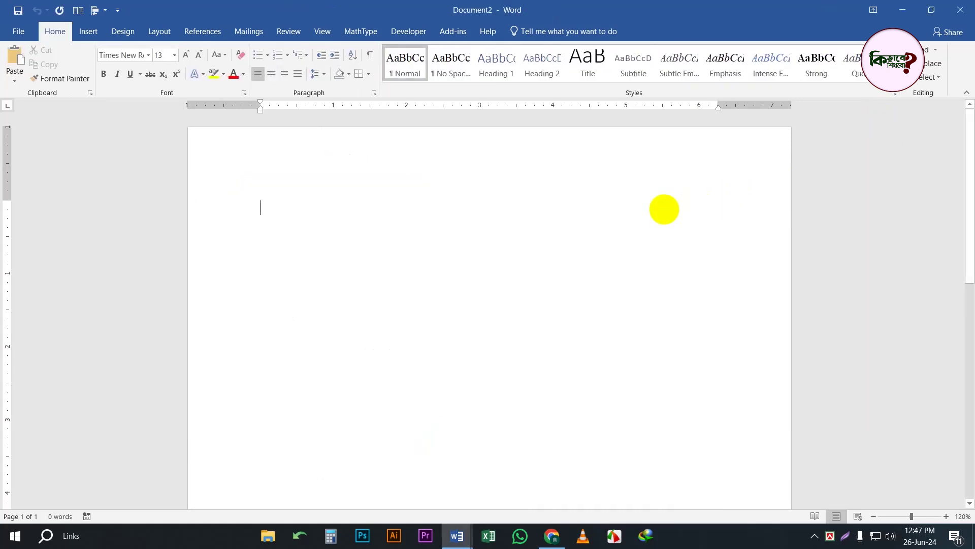
{"action": "type", "text": "dsofijdsofhdsklfjdskljfbs"}
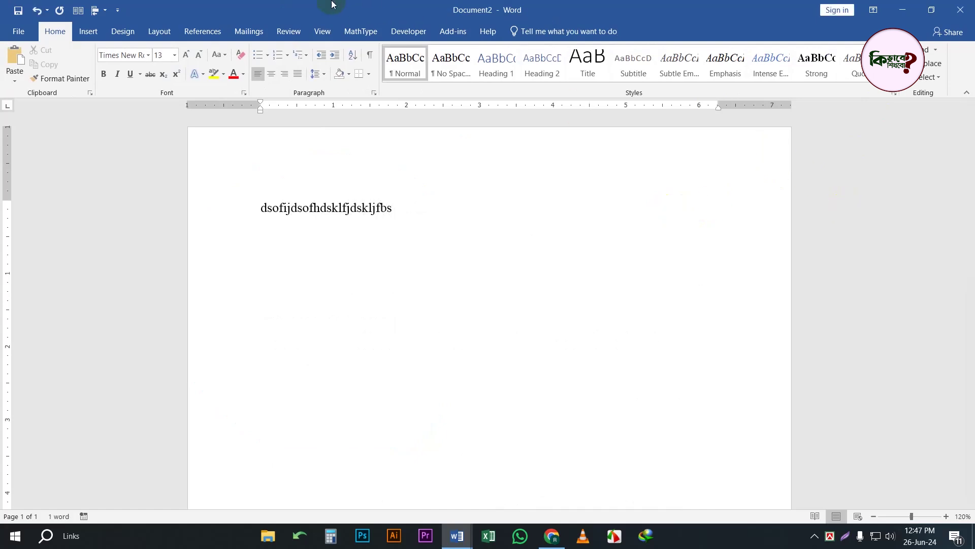
{"action": "left_click", "coordinate": [87, 32]}
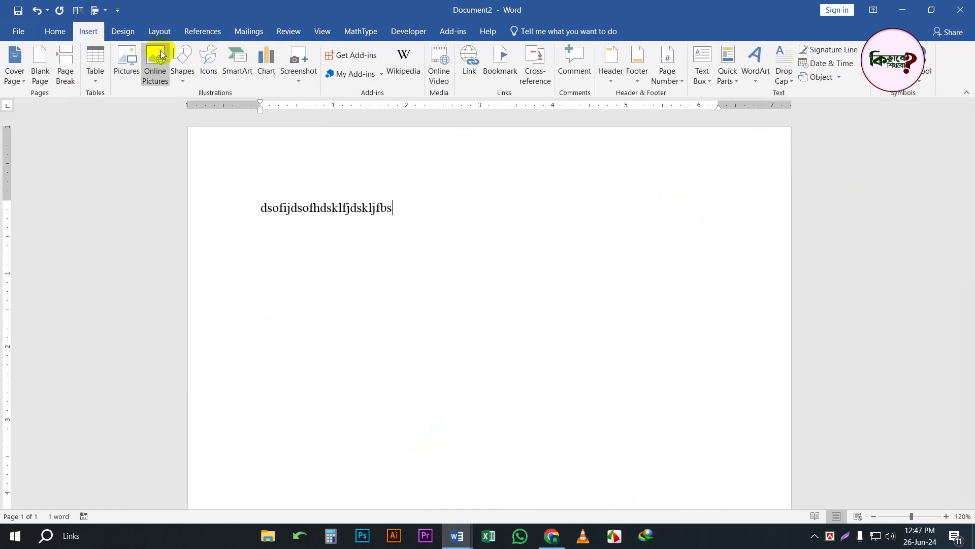
{"action": "left_click", "coordinate": [192, 64]}
{"action": "left_click", "coordinate": [226, 104]}
{"action": "left_click_drag", "start_coordinate": [498, 205], "coordinate": [653, 381]}
{"action": "left_click_drag", "start_coordinate": [498, 290], "coordinate": [227, 211]}
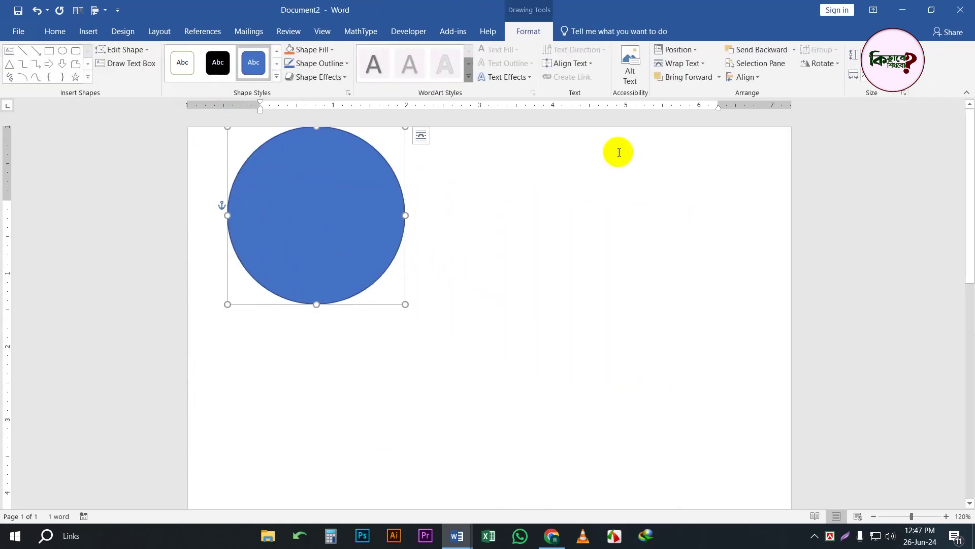
Set the circle to Behind Text, move it behind the text line, then return to Document1.
{"action": "left_click", "coordinate": [680, 63]}
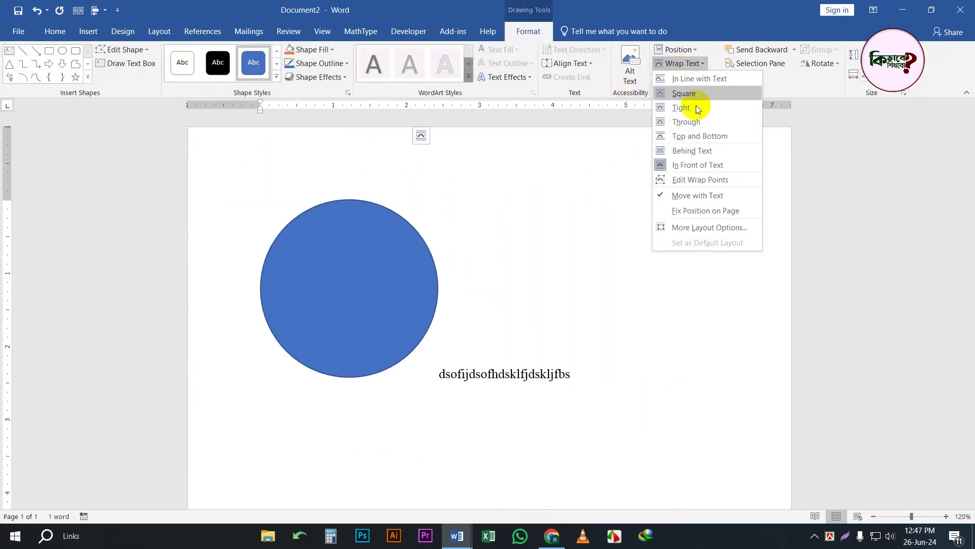
{"action": "left_click", "coordinate": [702, 151]}
{"action": "mouse_move", "coordinate": [376, 201]}
{"action": "left_mouse_down"}
{"action": "mouse_move", "coordinate": [451, 202]}
{"action": "mouse_move", "coordinate": [432, 209]}
{"action": "left_mouse_up"}
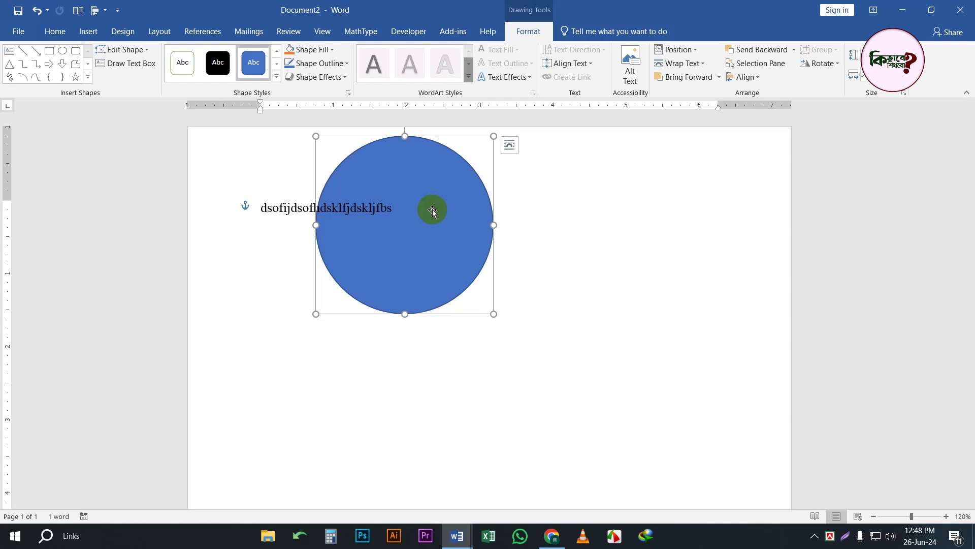
{"action": "left_click", "coordinate": [286, 209]}
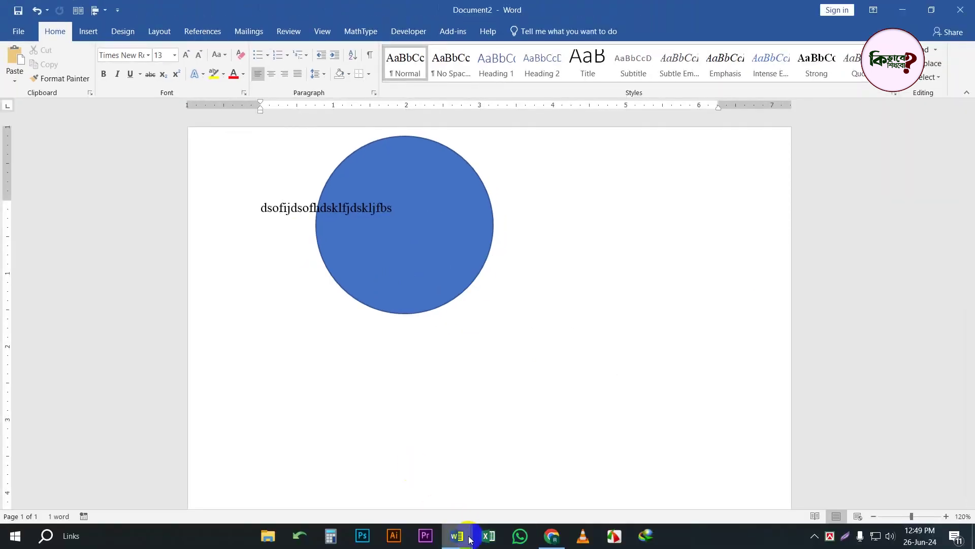
{"action": "left_click", "coordinate": [434, 518]}
Clear Document1's content and re-paste the Lorem Ipsum text with Keep Text Only.
{"action": "key", "text": "super+alt+7"}
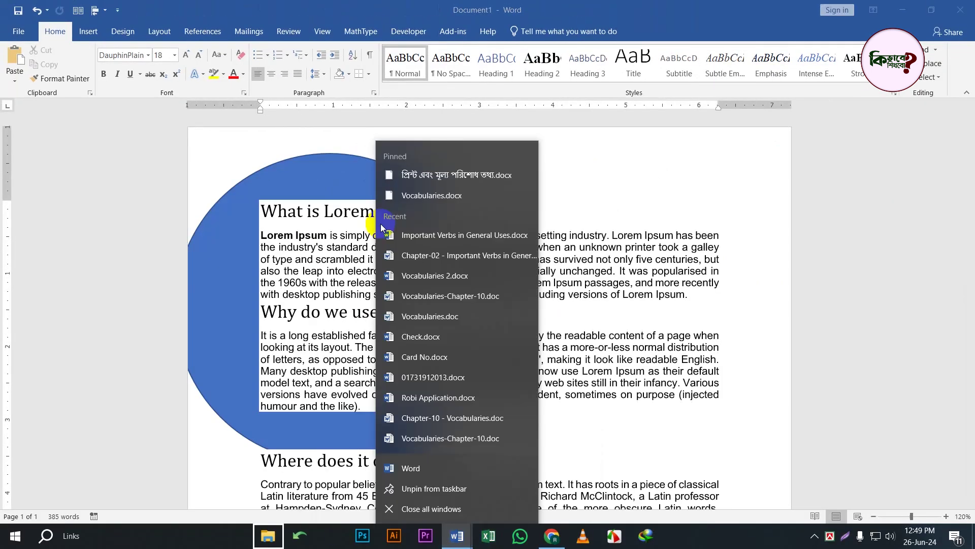
{"action": "left_click", "coordinate": [599, 174]}
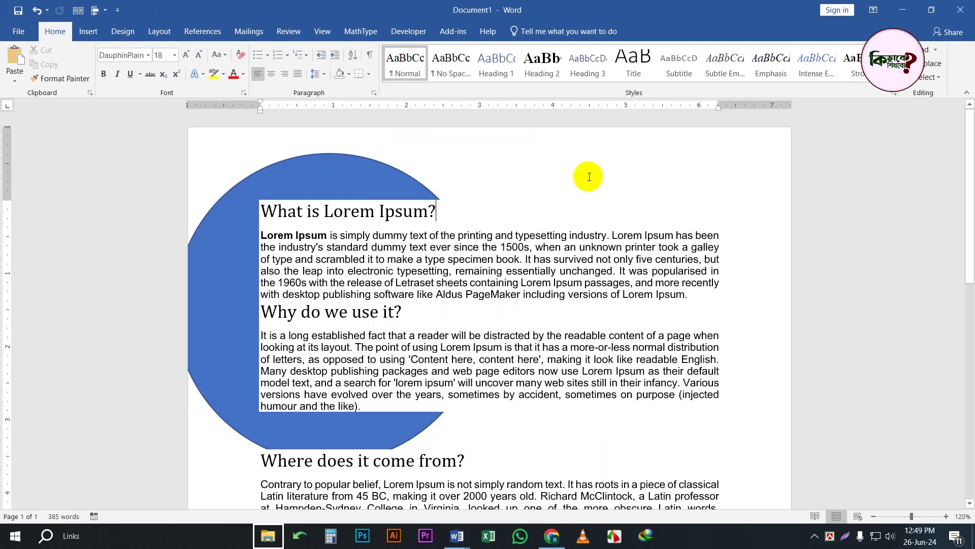
{"action": "key", "text": "ctrl+a"}
{"action": "key", "text": "Delete"}
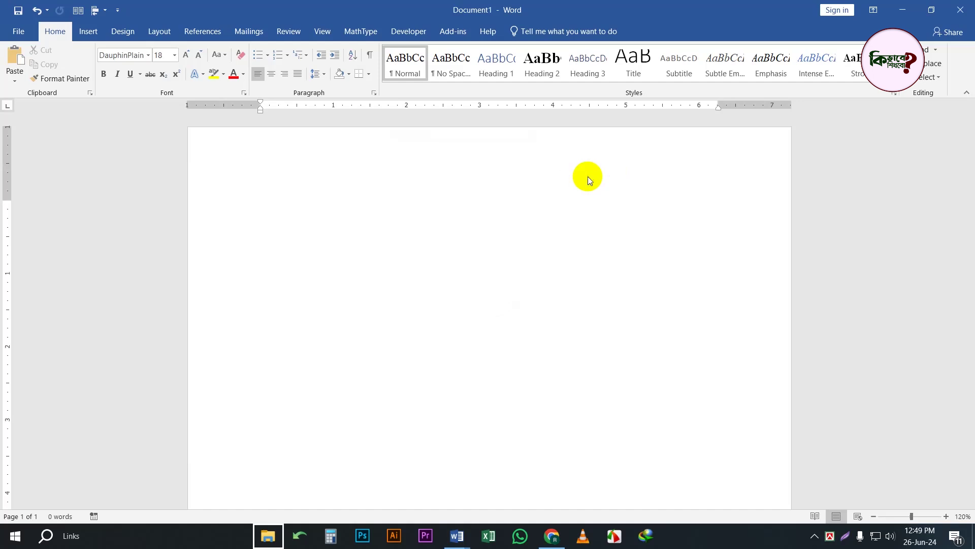
{"action": "left_click", "coordinate": [14, 81]}
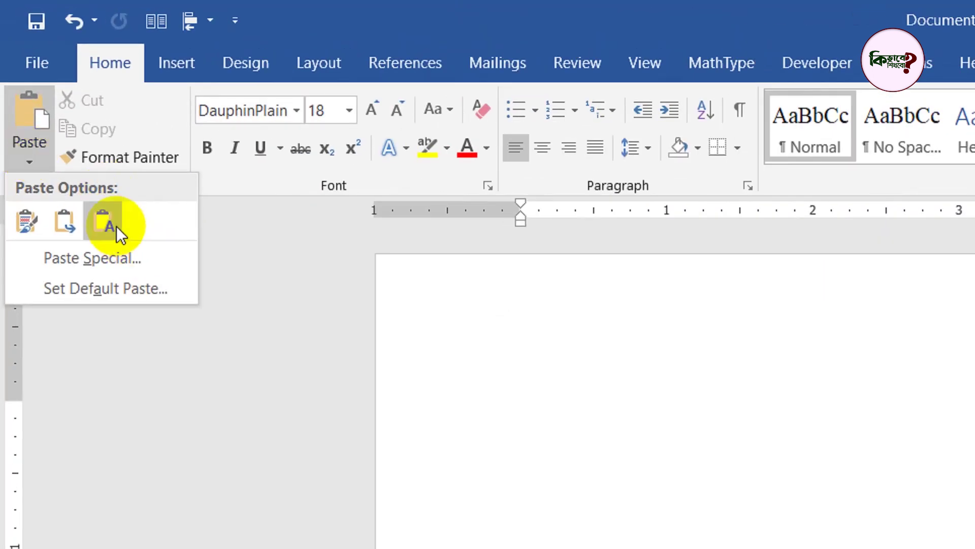
{"action": "left_click", "coordinate": [117, 225]}
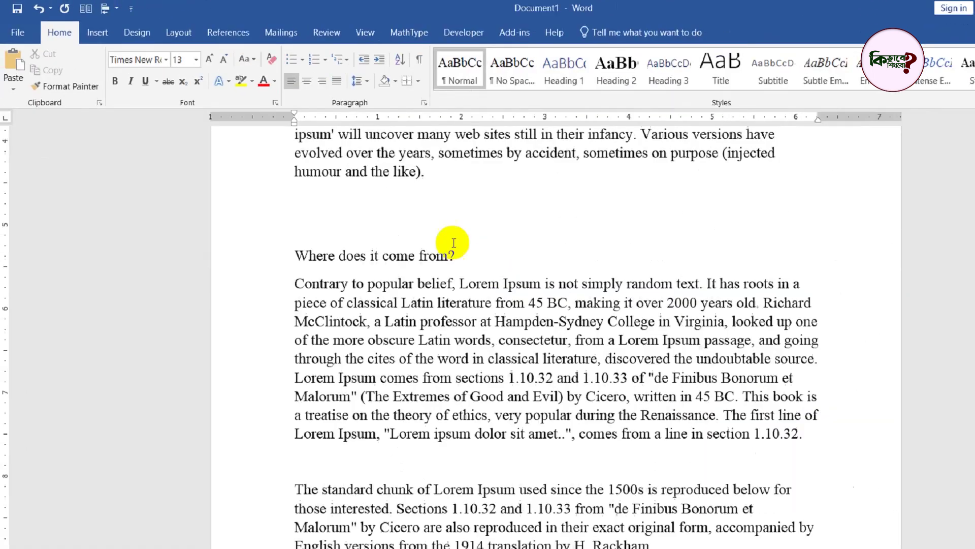
{"action": "scroll", "coordinate": [355, 305], "scroll_direction": "up", "scroll_amount": 5}
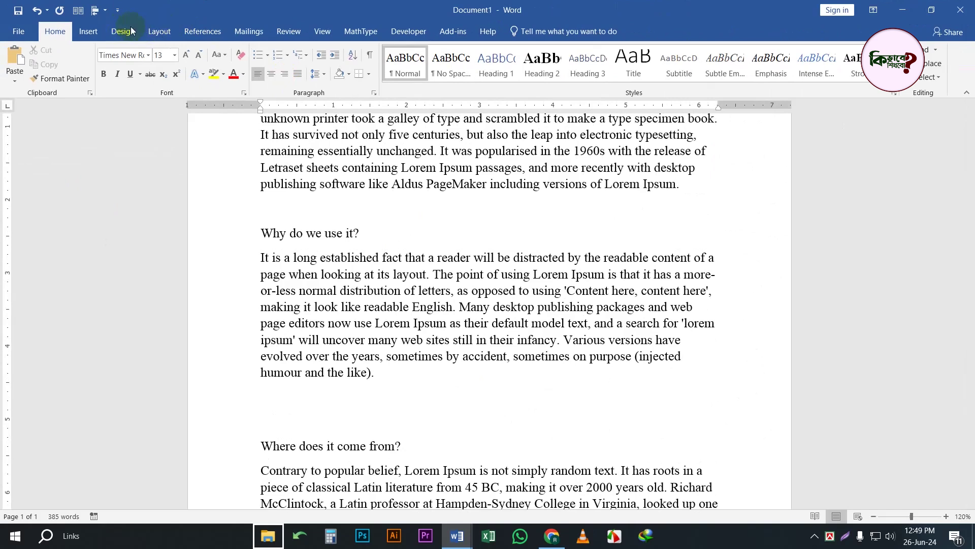
Draw a blue oval circle over the body text.
{"action": "left_click", "coordinate": [94, 32]}
{"action": "left_click", "coordinate": [189, 57]}
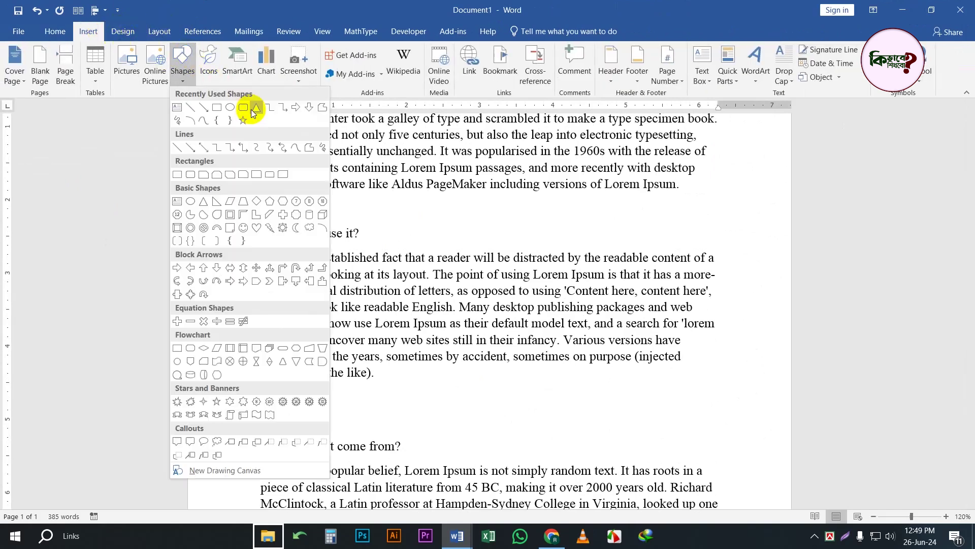
{"action": "left_click", "coordinate": [232, 109]}
{"action": "left_click_drag", "start_coordinate": [373, 163], "coordinate": [640, 383]}
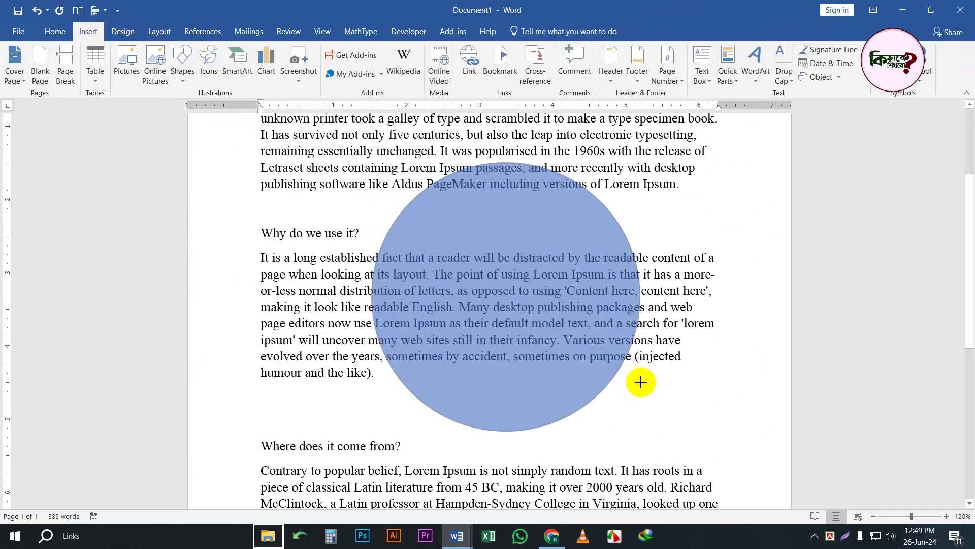
{"action": "left_click", "coordinate": [682, 63]}
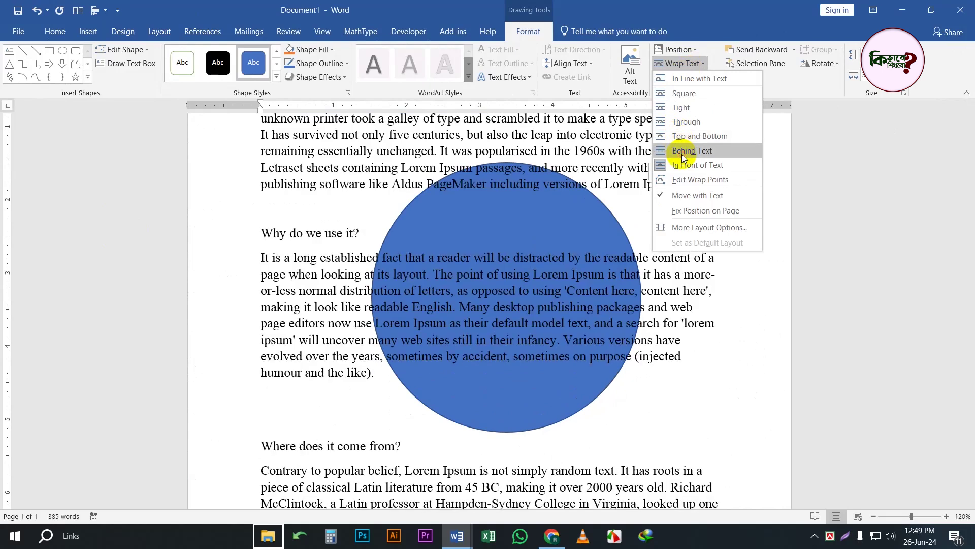
Set the circle behind the text, try moving it, then undo and delete the circle.
{"action": "left_click", "coordinate": [692, 150]}
{"action": "left_click_drag", "start_coordinate": [561, 229], "coordinate": [436, 203]}
{"action": "key", "text": "ctrl+z"}
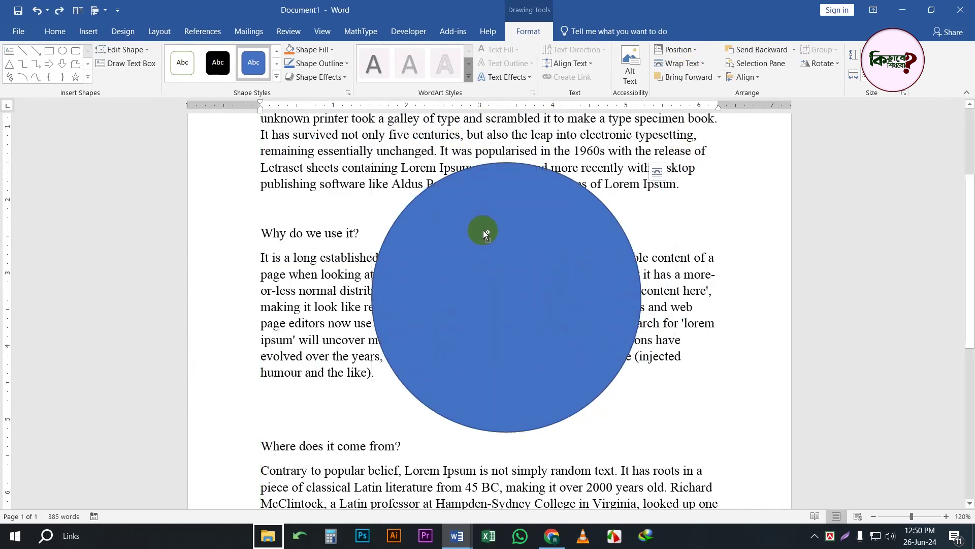
{"action": "key", "text": "Delete"}
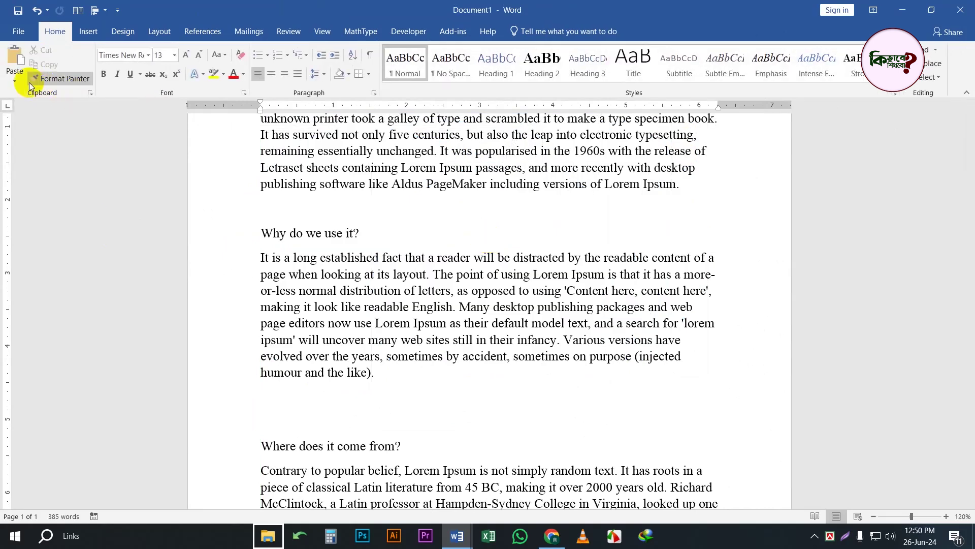
{"action": "left_click", "coordinate": [14, 81]}
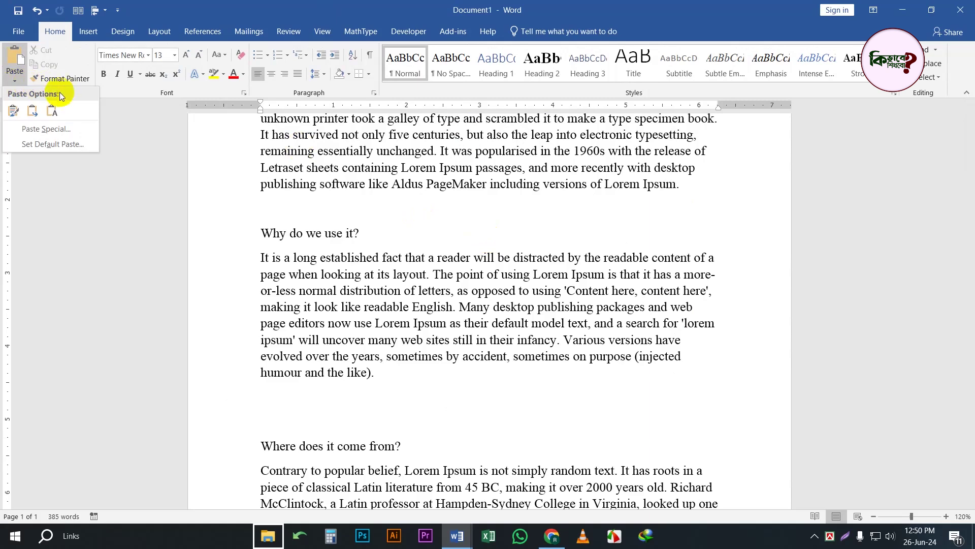
Open Word Options on Customize Ribbon, then open the Customize Keyboard dialog.
{"action": "left_click", "coordinate": [499, 238]}
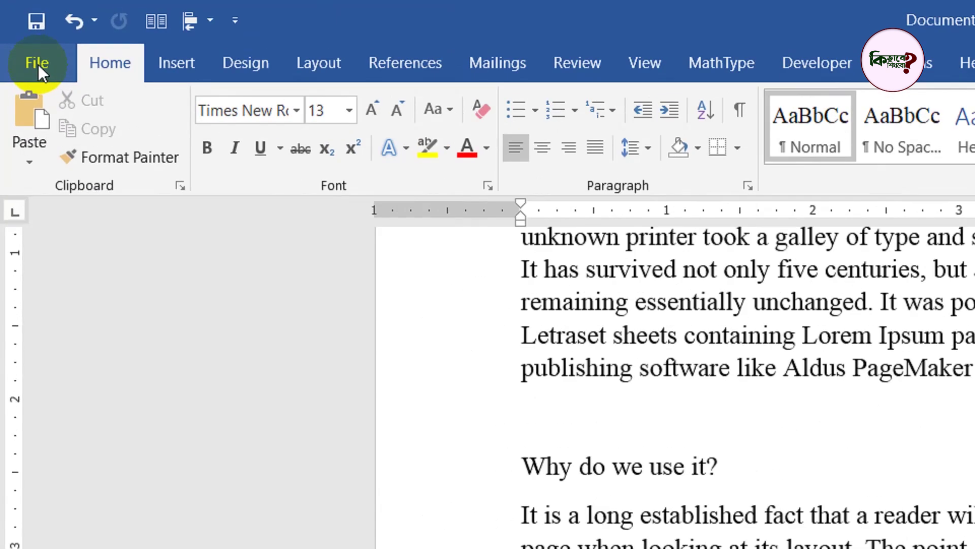
{"action": "left_click", "coordinate": [38, 65]}
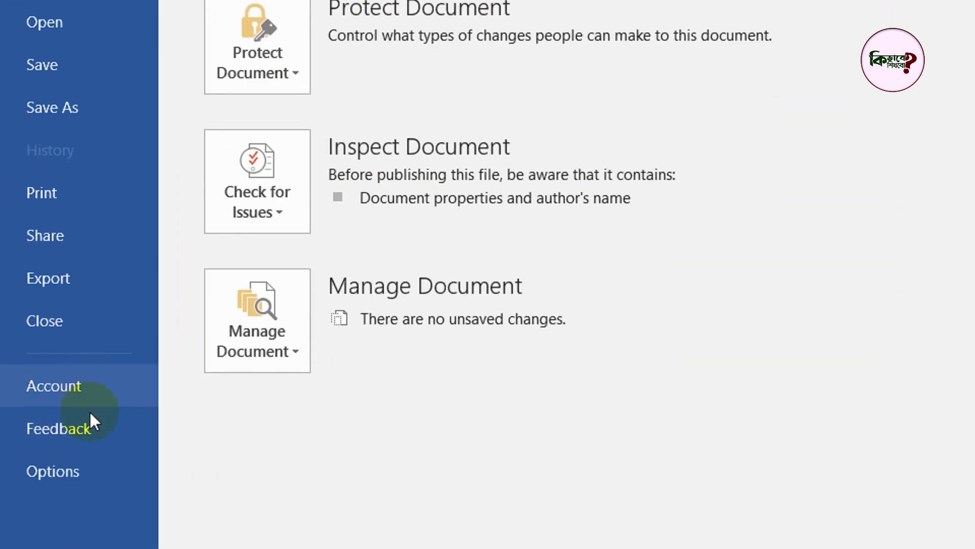
{"action": "left_click", "coordinate": [94, 471]}
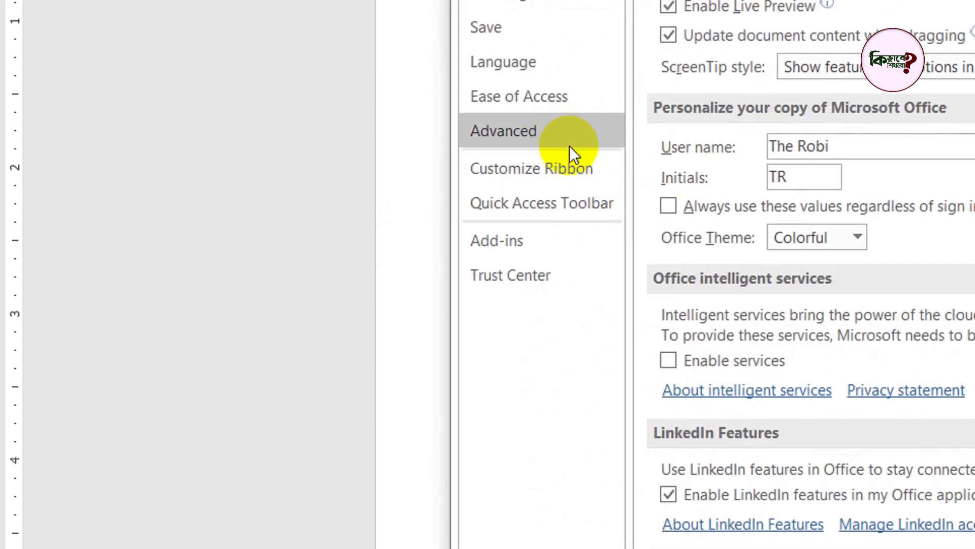
{"action": "left_click", "coordinate": [566, 164]}
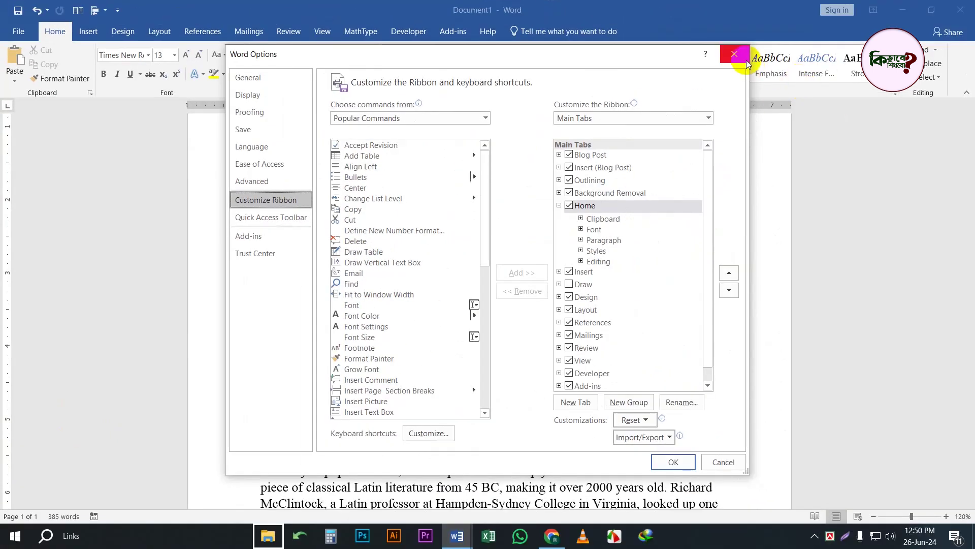
{"action": "left_click", "coordinate": [737, 51]}
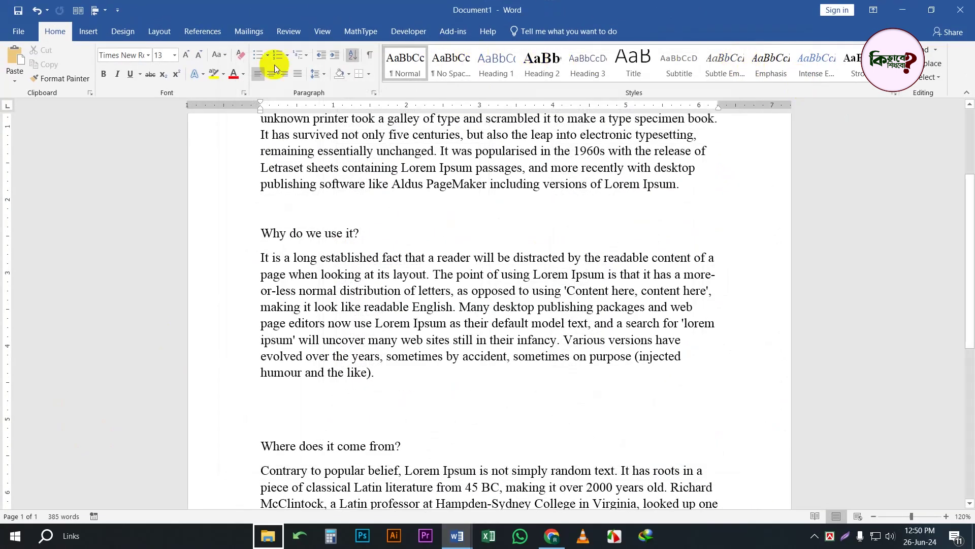
{"action": "right_click", "coordinate": [197, 41]}
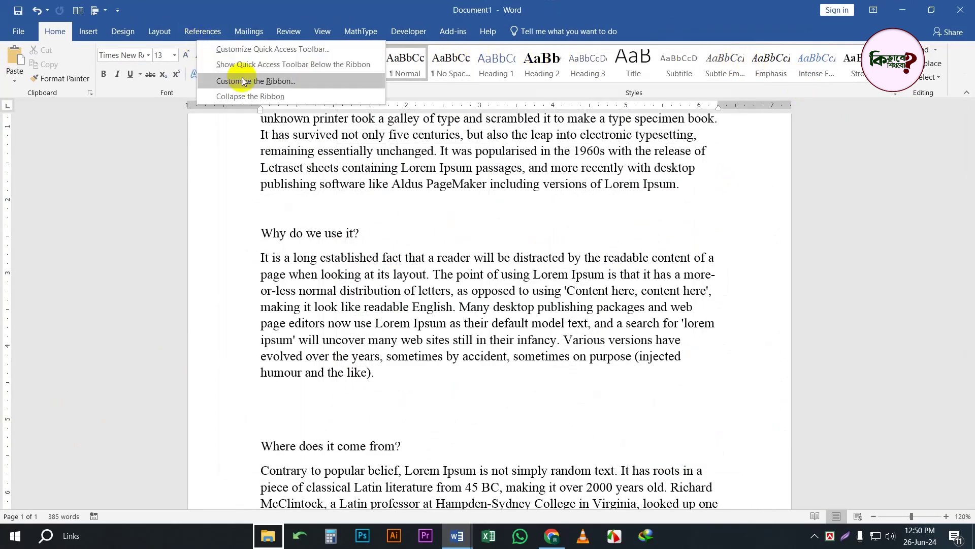
{"action": "left_click", "coordinate": [268, 81]}
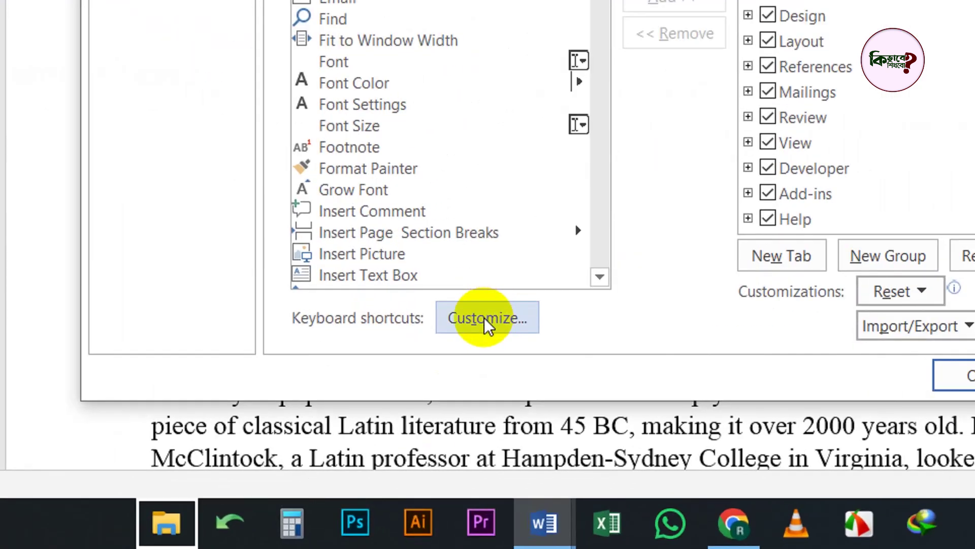
{"action": "left_click", "coordinate": [483, 318]}
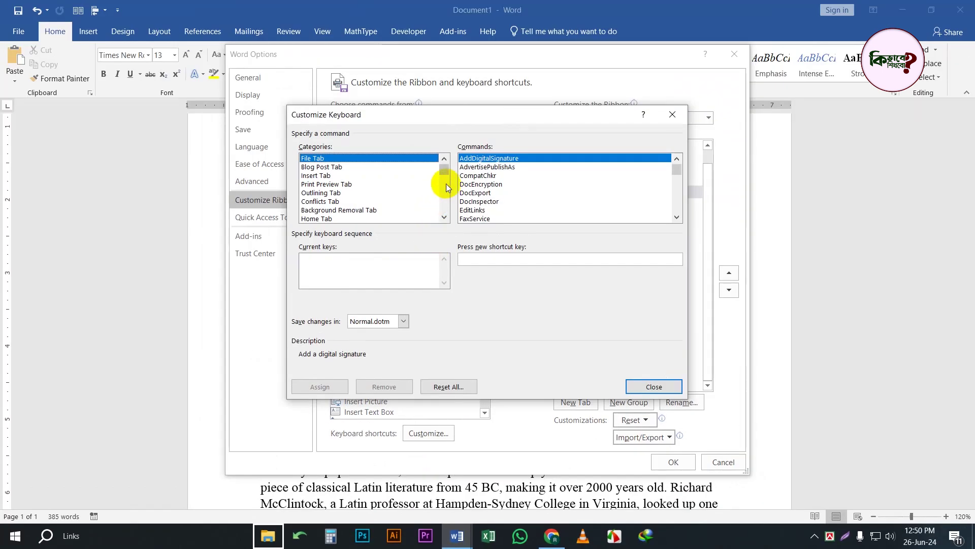
Switch the Customize Keyboard categories to All Commands and focus the Commands list.
{"action": "left_click", "coordinate": [374, 184]}
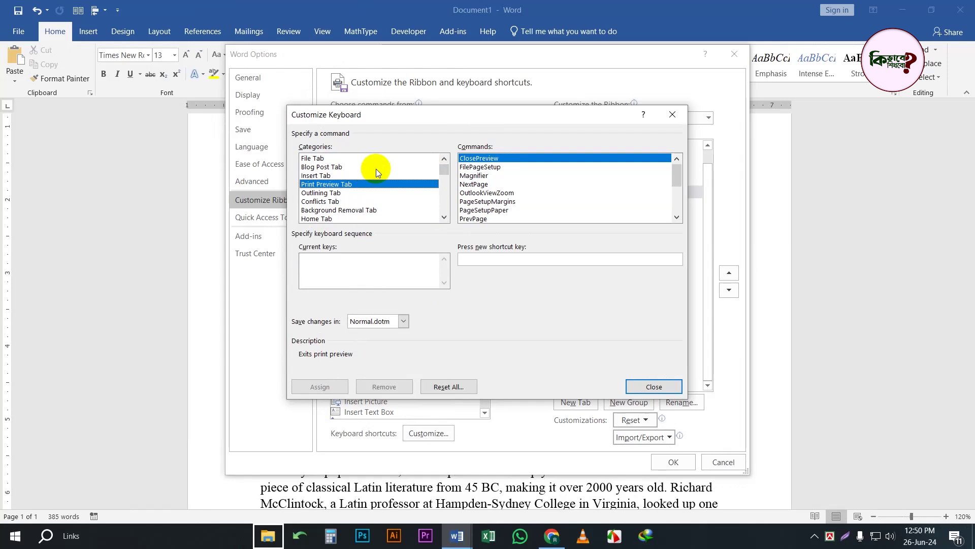
{"action": "left_click_drag", "start_coordinate": [449, 168], "coordinate": [445, 205]}
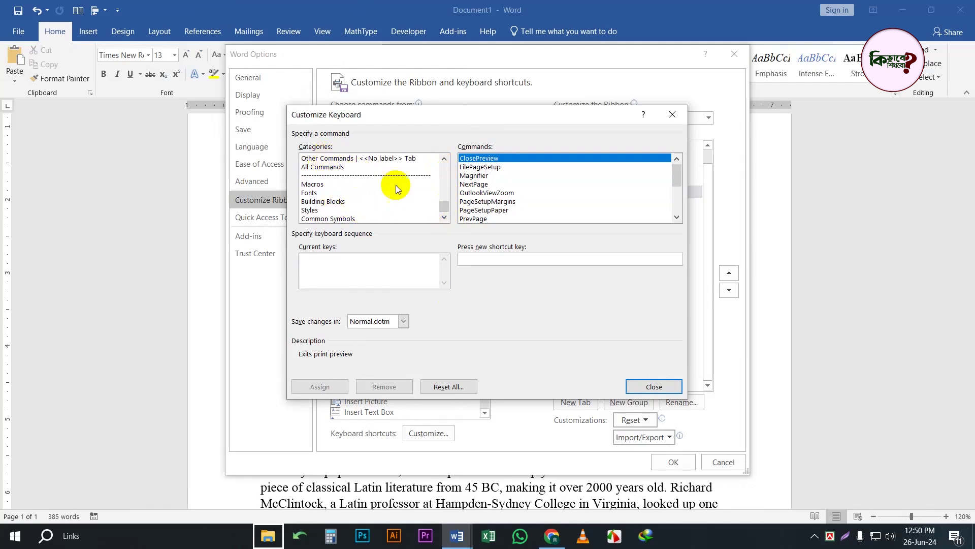
{"action": "left_click", "coordinate": [327, 168]}
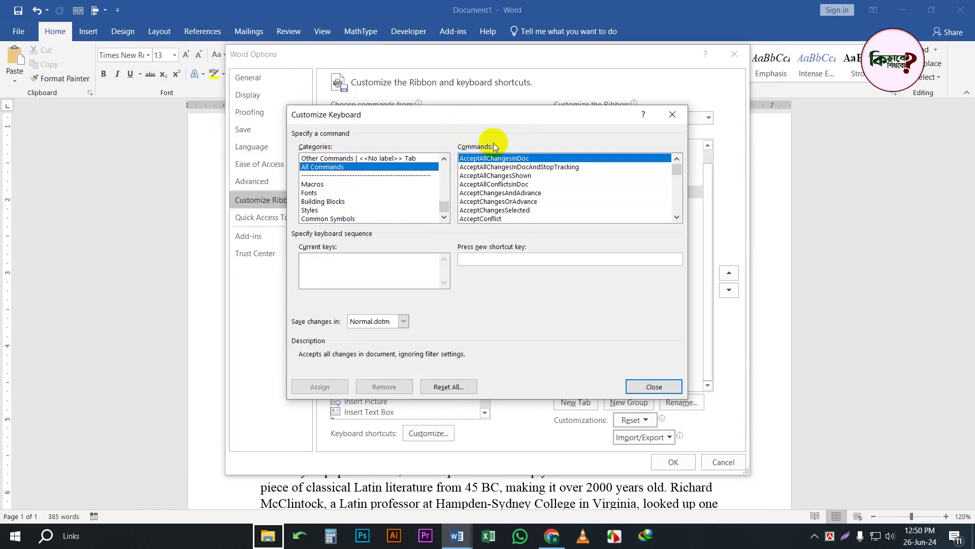
{"action": "left_click", "coordinate": [500, 184]}
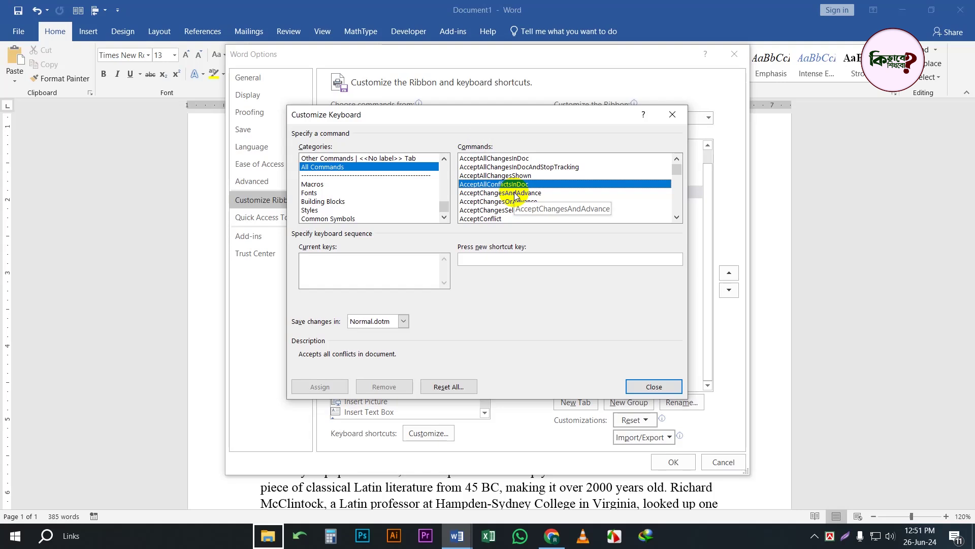
Type 'pas' in the Commands list and select the PasteTextOnly command.
{"action": "type", "text": "pas"}
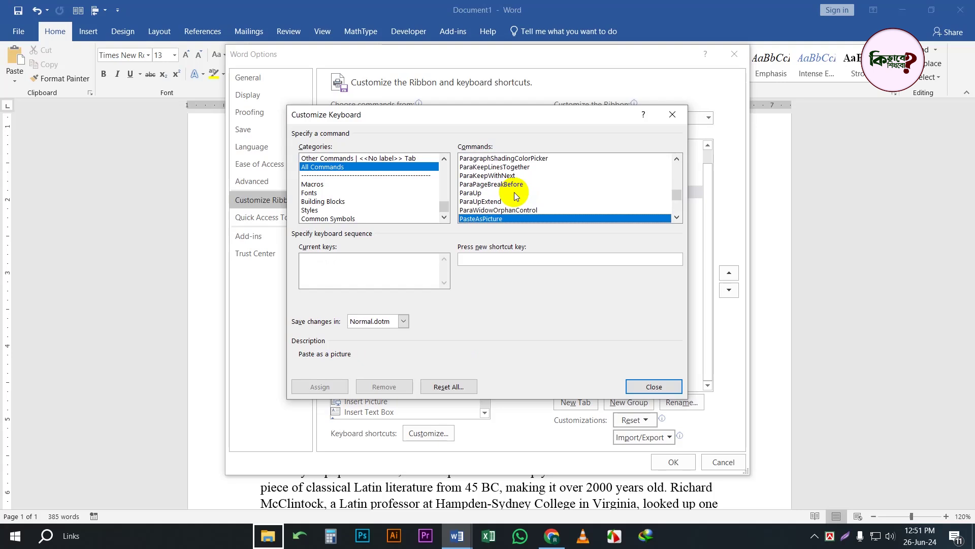
{"action": "scroll", "coordinate": [515, 196], "scroll_direction": "down", "scroll_amount": 3}
{"action": "scroll", "coordinate": [515, 196], "scroll_direction": "down", "scroll_amount": 1}
{"action": "scroll", "coordinate": [516, 196], "scroll_direction": "up", "scroll_amount": 1}
{"action": "scroll", "coordinate": [516, 195], "scroll_direction": "down", "scroll_amount": 1}
{"action": "scroll", "coordinate": [516, 196], "scroll_direction": "down", "scroll_amount": 1}
{"action": "scroll", "coordinate": [515, 196], "scroll_direction": "down", "scroll_amount": 1}
{"action": "scroll", "coordinate": [515, 195], "scroll_direction": "down", "scroll_amount": 1}
{"action": "scroll", "coordinate": [515, 196], "scroll_direction": "down", "scroll_amount": 1}
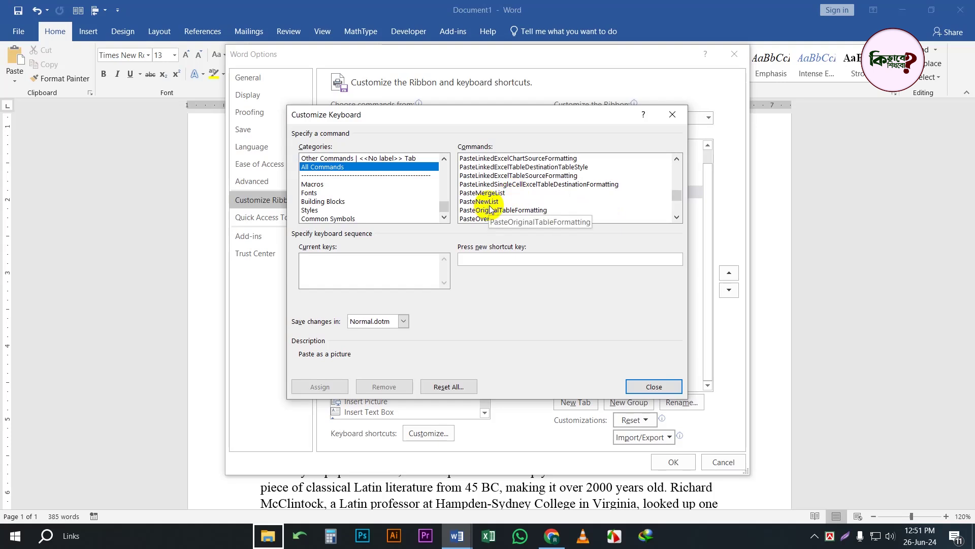
{"action": "scroll", "coordinate": [490, 208], "scroll_direction": "down", "scroll_amount": 2}
{"action": "scroll", "coordinate": [490, 208], "scroll_direction": "down", "scroll_amount": 1}
{"action": "left_click", "coordinate": [490, 209]}
{"action": "left_click", "coordinate": [492, 202]}
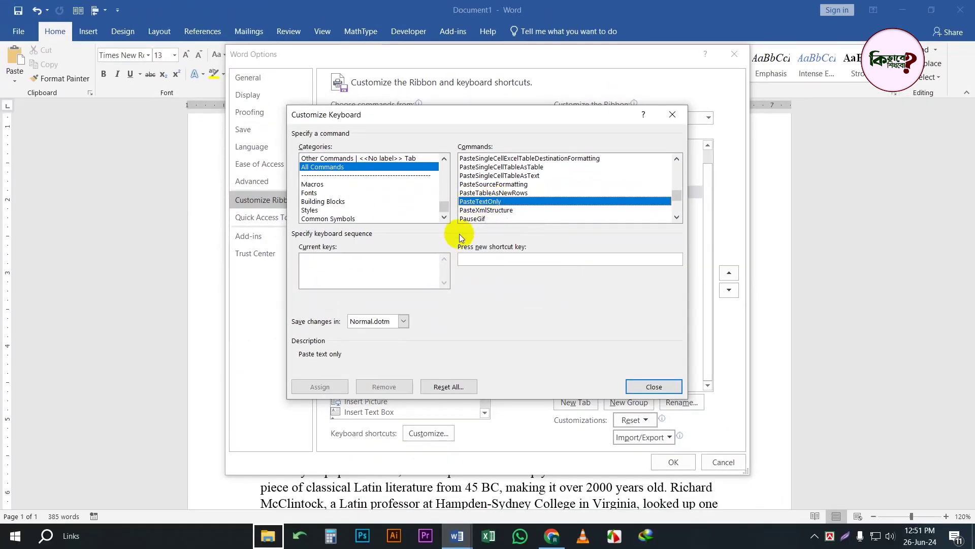
Assign Ctrl+V to the PasteTextOnly command and close the Word options dialogs.
{"action": "left_click", "coordinate": [507, 261]}
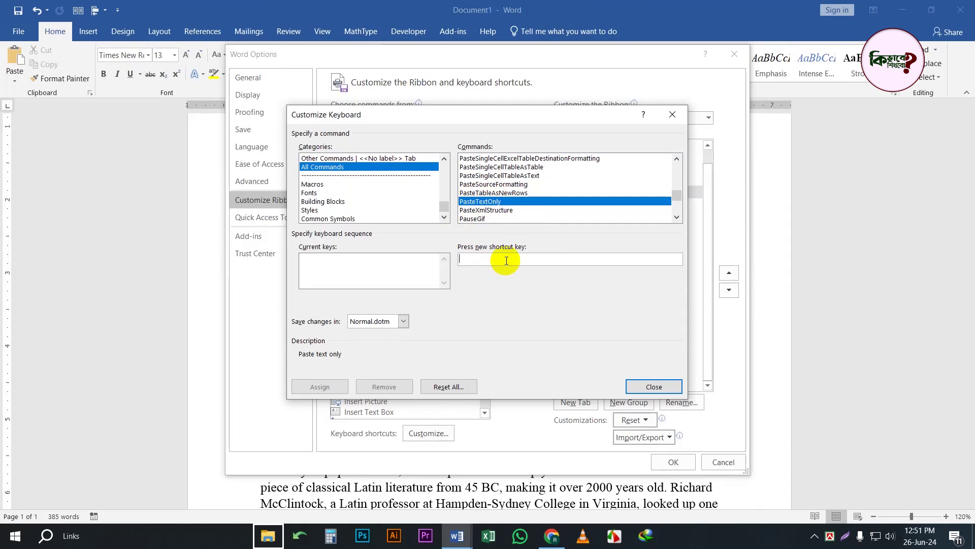
{"action": "key", "text": "ctrl+v"}
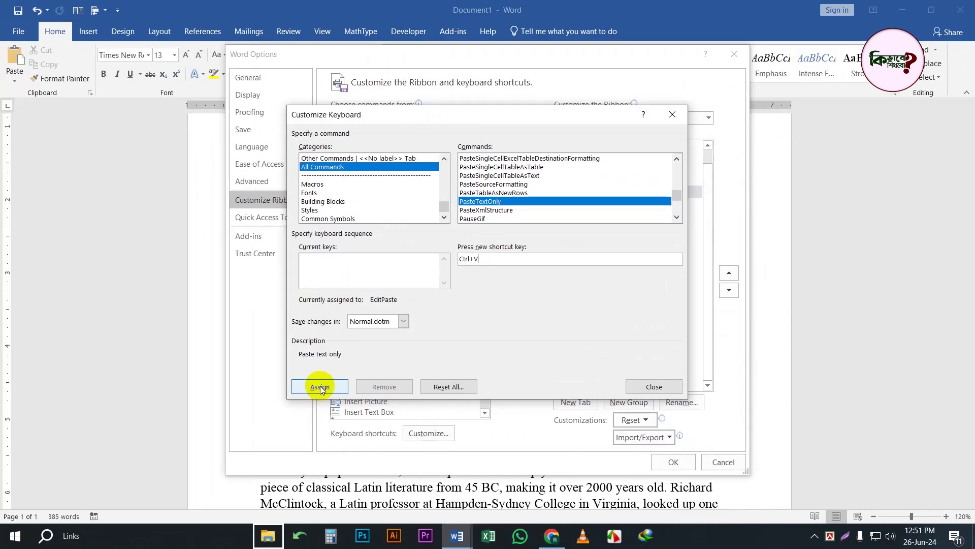
{"action": "left_click", "coordinate": [320, 388]}
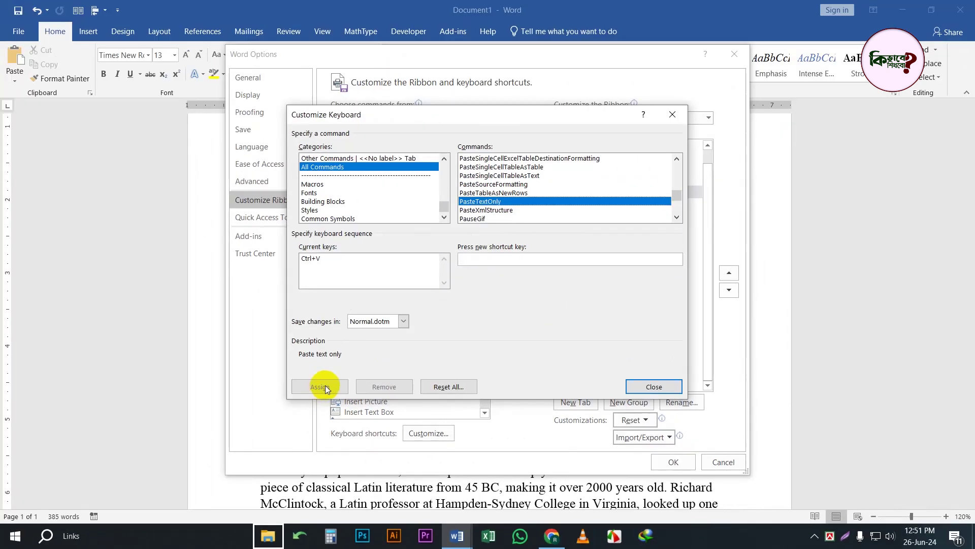
{"action": "left_click", "coordinate": [655, 391]}
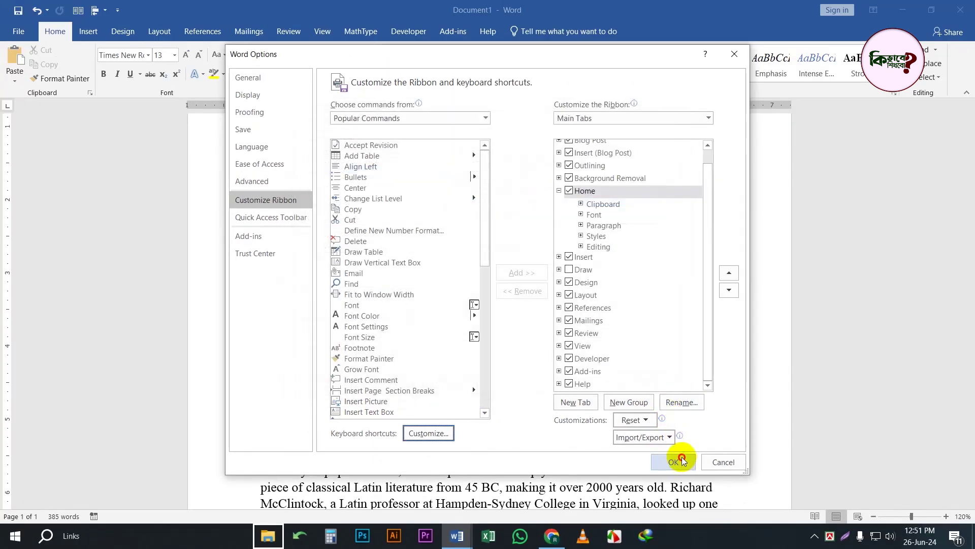
{"action": "left_click", "coordinate": [676, 462]}
Clear all text from the document and bring the lipsum.com page in Chrome forward.
{"action": "key", "text": "ctrl+a"}
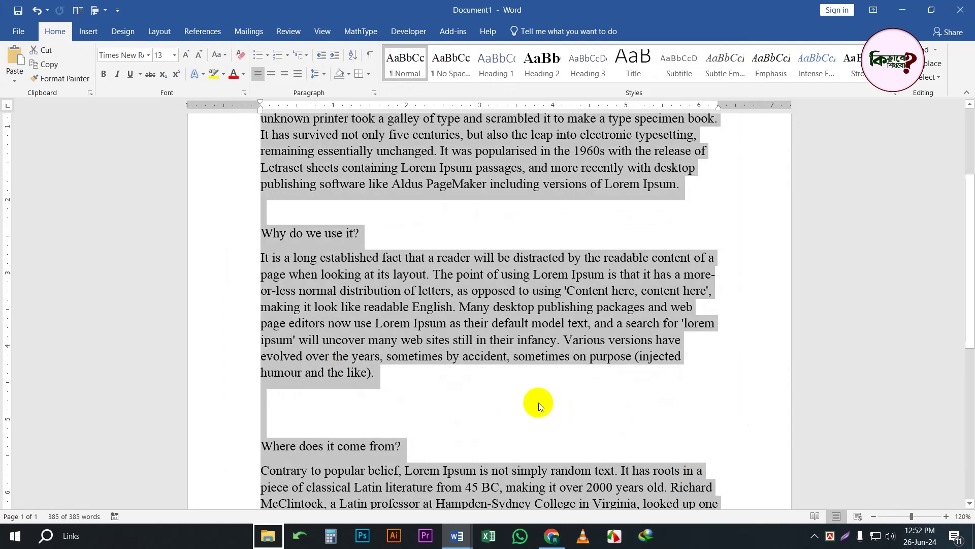
{"action": "key", "text": "Delete"}
{"action": "left_click", "coordinate": [484, 545]}
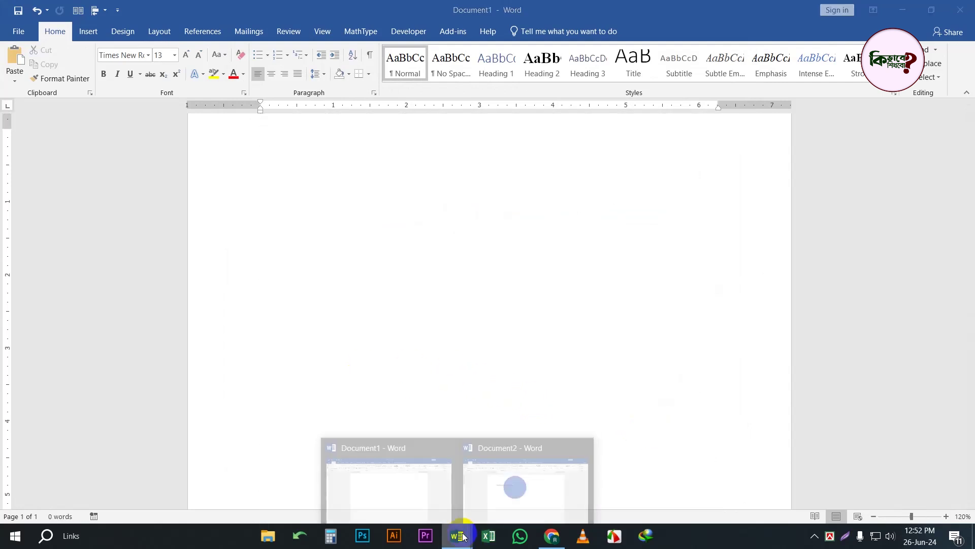
{"action": "left_click", "coordinate": [553, 536]}
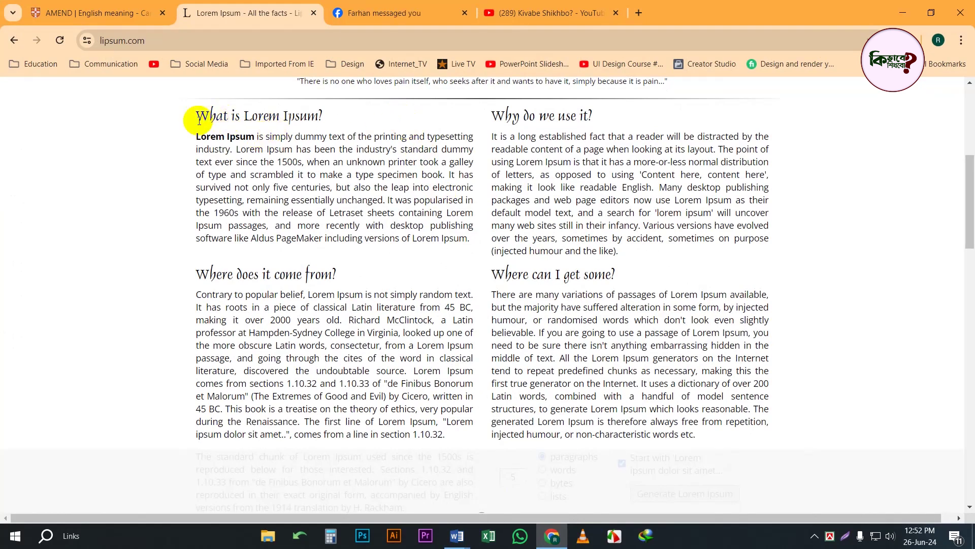
Copy the Lorem Ipsum sections from 'What is Lorem Ipsum?' to 'free' and paste them into Word as plain text.
{"action": "left_click_drag", "start_coordinate": [193, 116], "coordinate": [708, 421]}
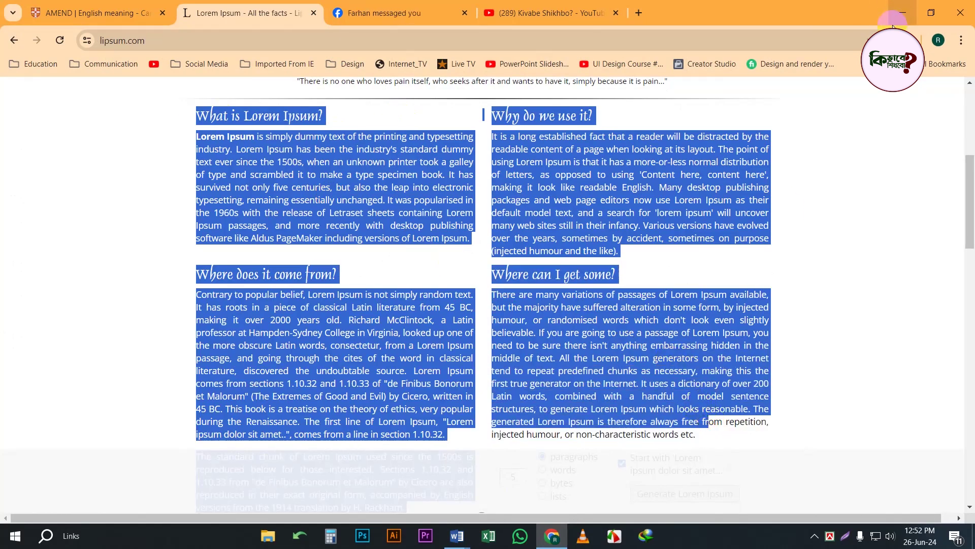
{"action": "left_click", "coordinate": [902, 12]}
{"action": "key", "text": "ctrl+v"}
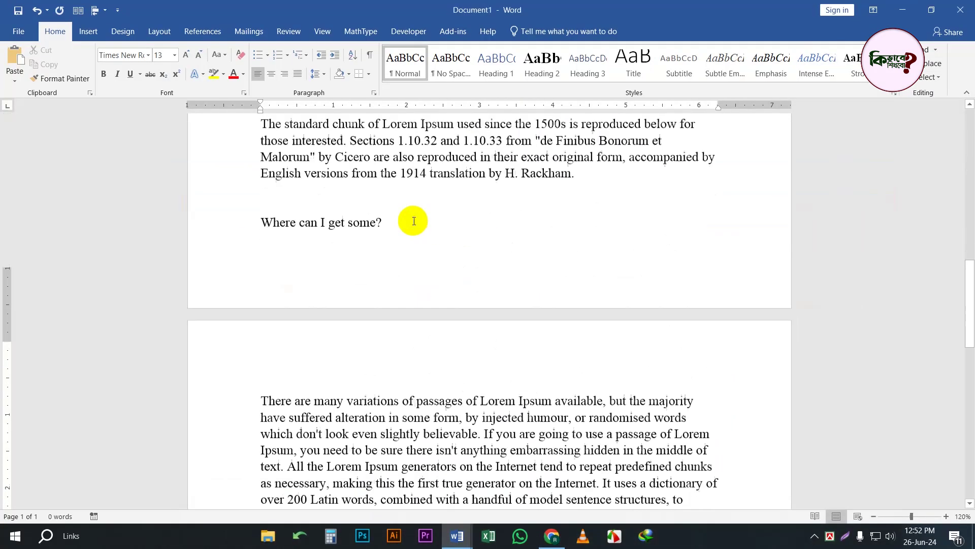
Draw an oval circle and move it down onto the paragraph text.
{"action": "left_click", "coordinate": [88, 31]}
{"action": "left_click", "coordinate": [182, 74]}
{"action": "left_click", "coordinate": [235, 98]}
{"action": "mouse_move", "coordinate": [387, 158]}
{"action": "left_mouse_down"}
{"action": "mouse_move", "coordinate": [592, 347]}
{"action": "mouse_move", "coordinate": [655, 421]}
{"action": "left_mouse_up"}
{"action": "mouse_move", "coordinate": [573, 271]}
{"action": "left_mouse_down"}
{"action": "mouse_move", "coordinate": [520, 423]}
{"action": "mouse_move", "coordinate": [533, 405]}
{"action": "left_mouse_up"}
Set the circle's text wrapping to Behind Text.
{"action": "scroll", "coordinate": [685, 131], "scroll_direction": "down", "scroll_amount": 5}
{"action": "left_click", "coordinate": [701, 69]}
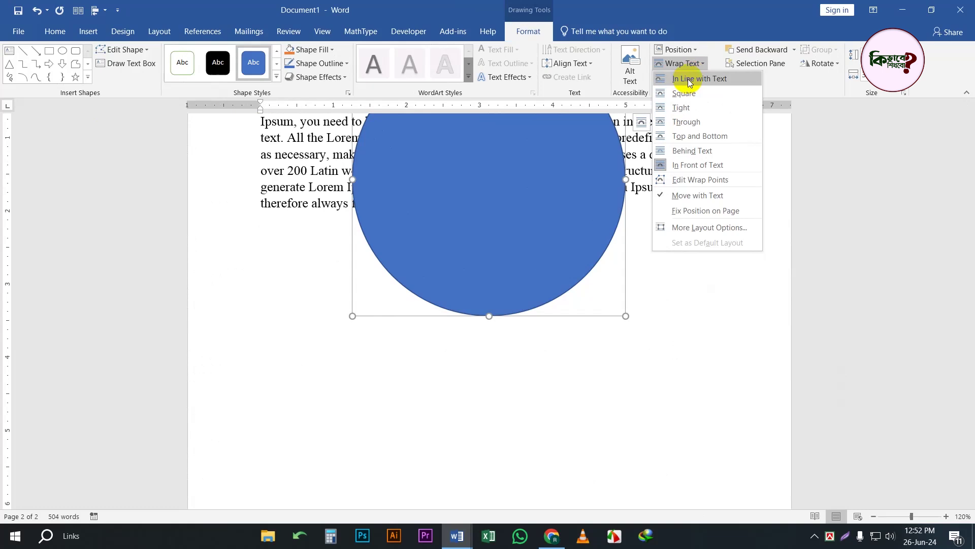
{"action": "left_click", "coordinate": [689, 150]}
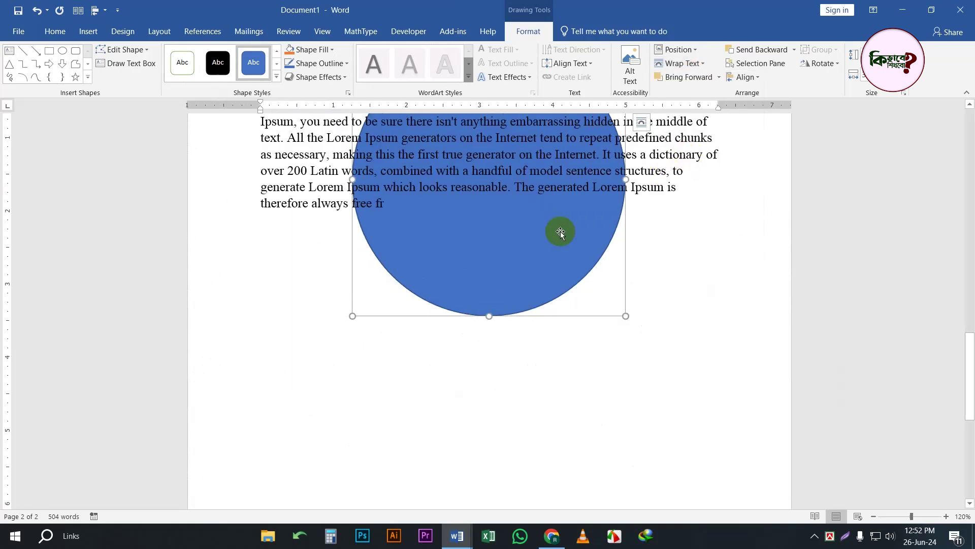
{"action": "scroll", "coordinate": [558, 231], "scroll_direction": "up", "scroll_amount": 3}
{"action": "scroll", "coordinate": [544, 356], "scroll_direction": "up", "scroll_amount": 2}
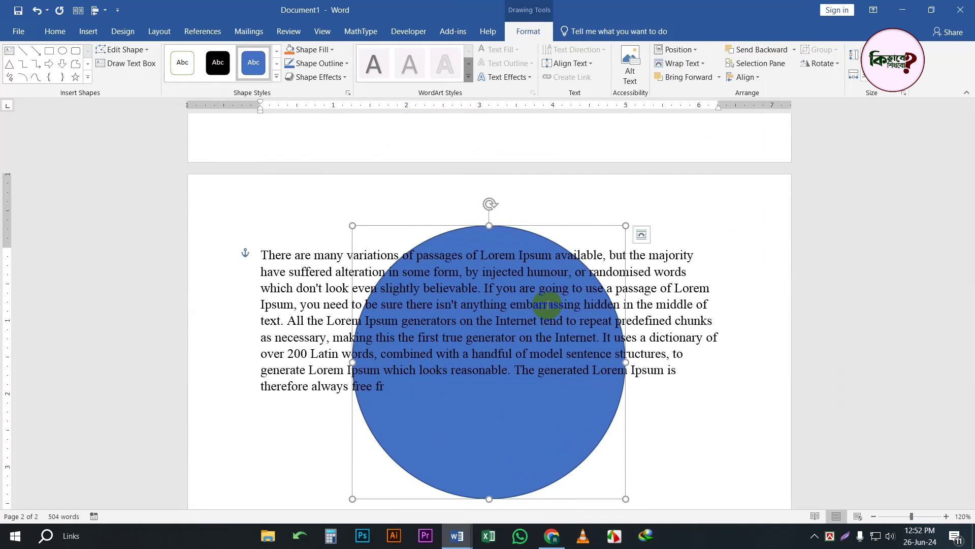
Delete a character in the paragraph, then delete the blue circle.
{"action": "left_click", "coordinate": [670, 304]}
{"action": "key", "text": "Delete"}
{"action": "key", "text": "Delete"}
{"action": "key", "text": "Delete"}
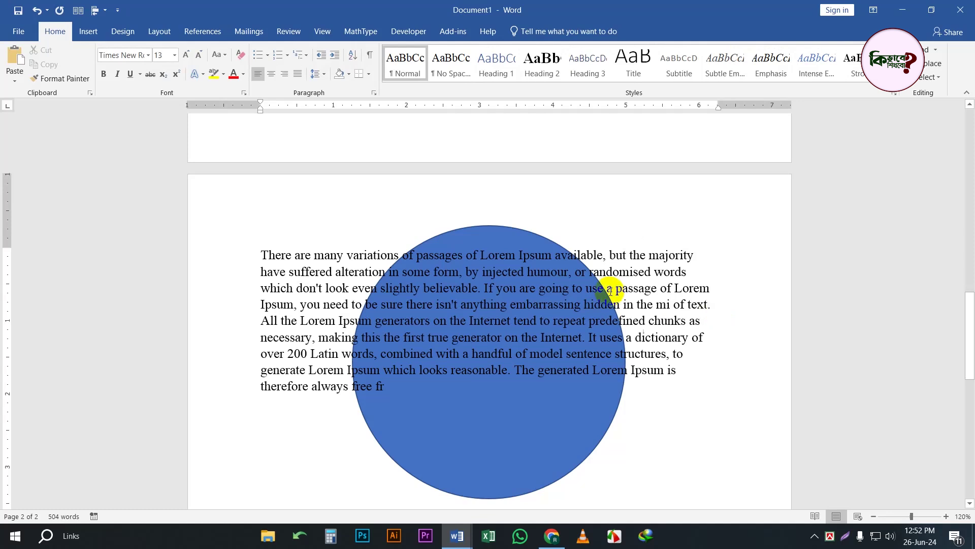
{"action": "left_click", "coordinate": [511, 237]}
{"action": "key", "text": "Delete"}
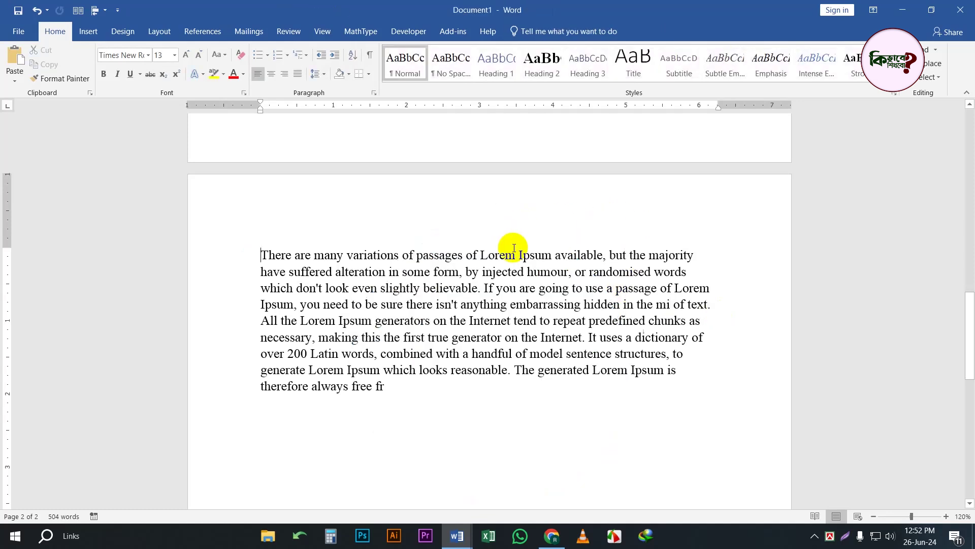
Jump to the document start, view Document2's circle, then return to Chrome's Lorem Ipsum page.
{"action": "key", "text": "ctrl+Home"}
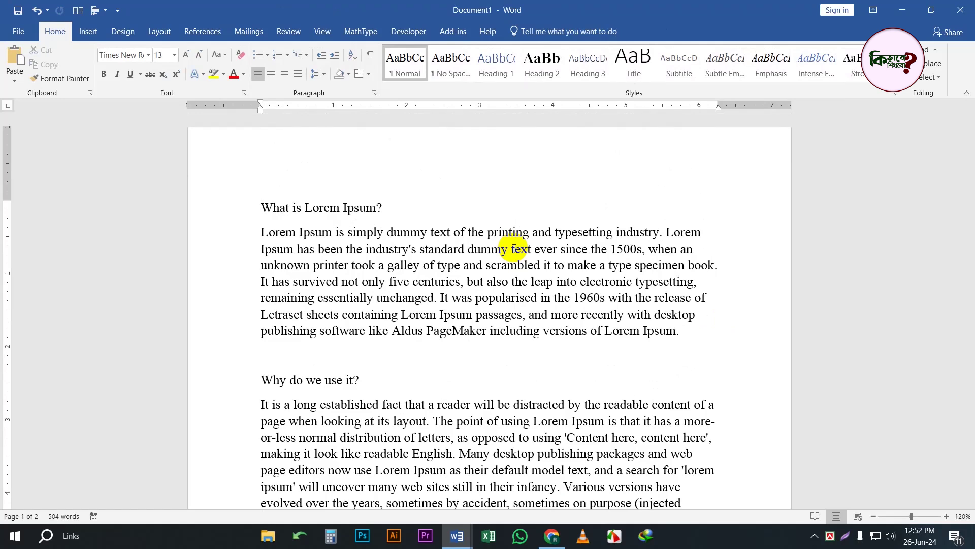
{"action": "left_click", "coordinate": [902, 10]}
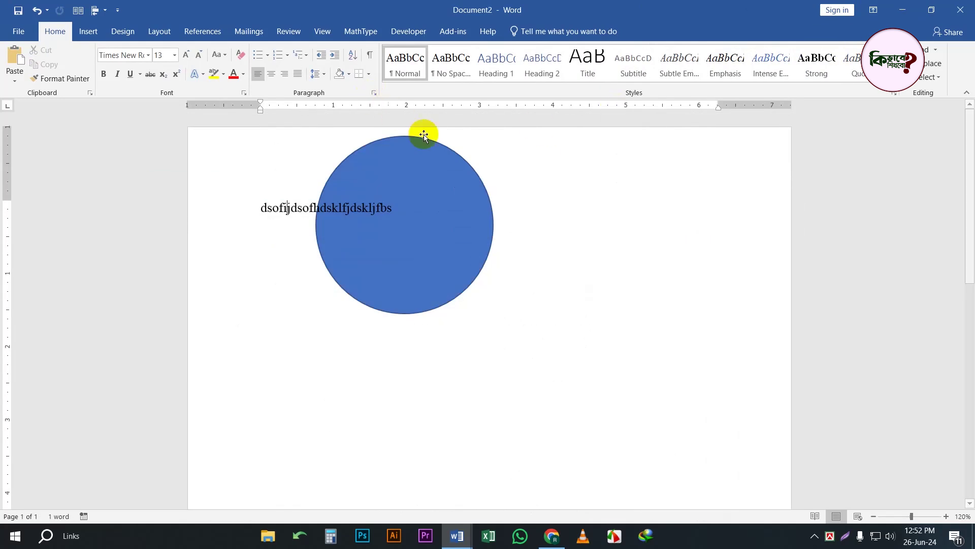
{"action": "left_click", "coordinate": [553, 535]}
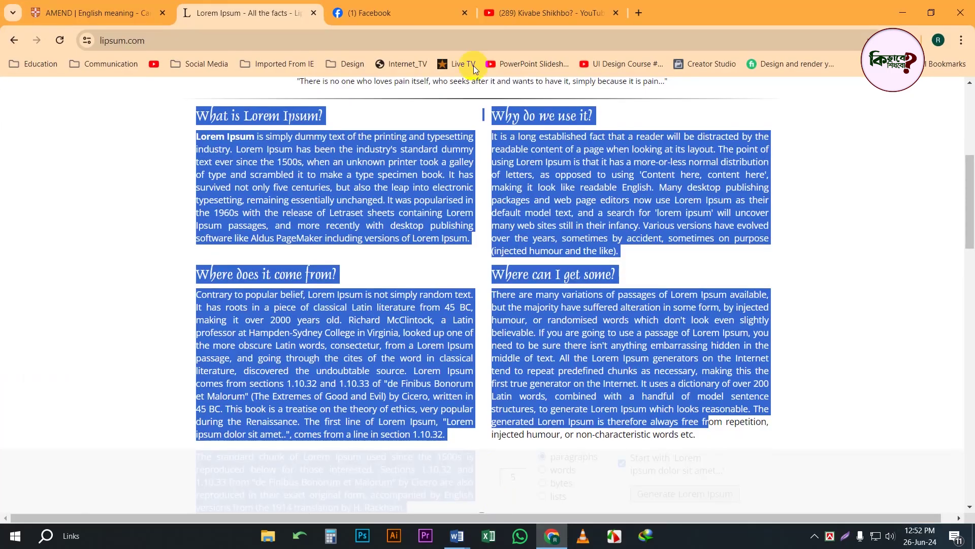
Switch to the Kivabe Shikhbo YouTube tab and scroll through its Videos grid.
{"action": "left_click", "coordinate": [584, 11]}
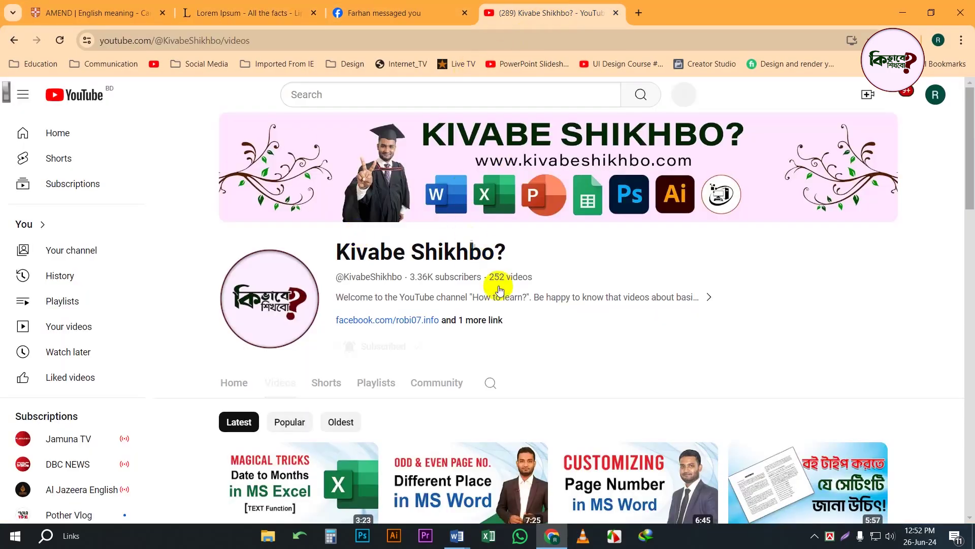
{"action": "scroll", "coordinate": [567, 355], "scroll_direction": "down", "scroll_amount": 3}
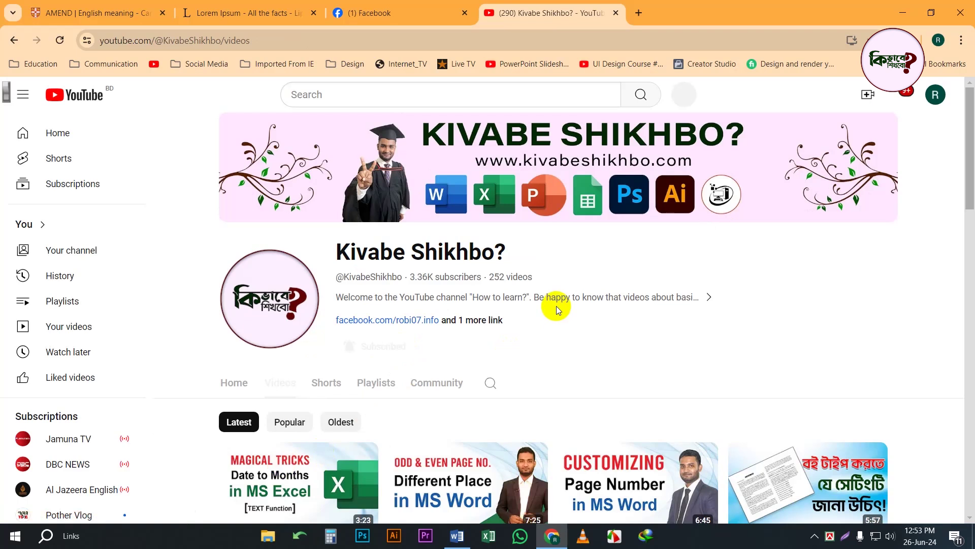
{"action": "scroll", "coordinate": [569, 335], "scroll_direction": "down", "scroll_amount": 5}
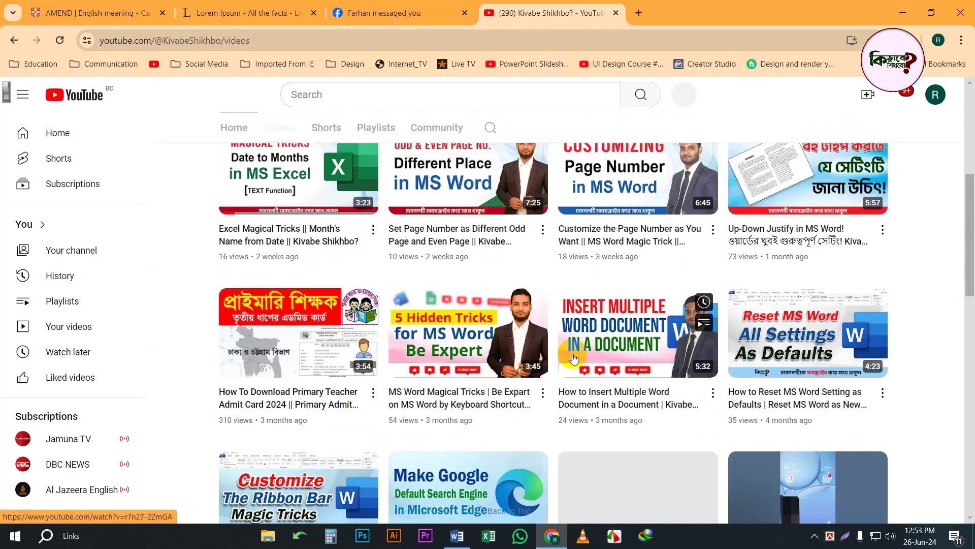
{"action": "mouse_move", "coordinate": [638, 333]}
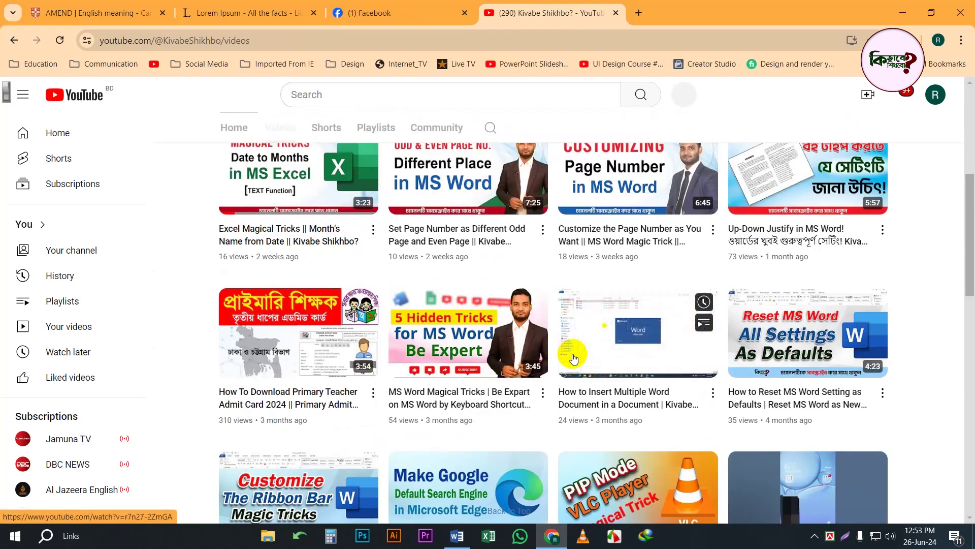
{"action": "scroll", "coordinate": [573, 359], "scroll_direction": "down", "scroll_amount": 4}
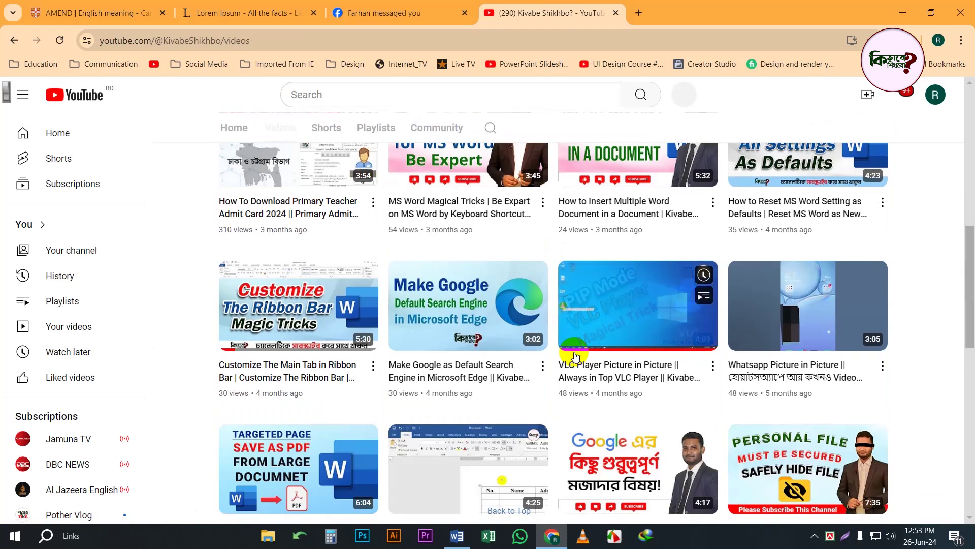